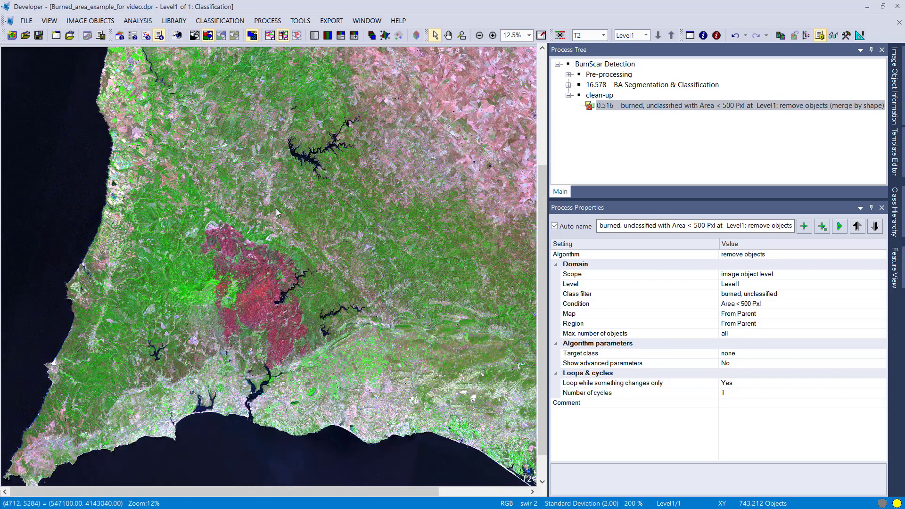
scroll(316, 210, down, 1)
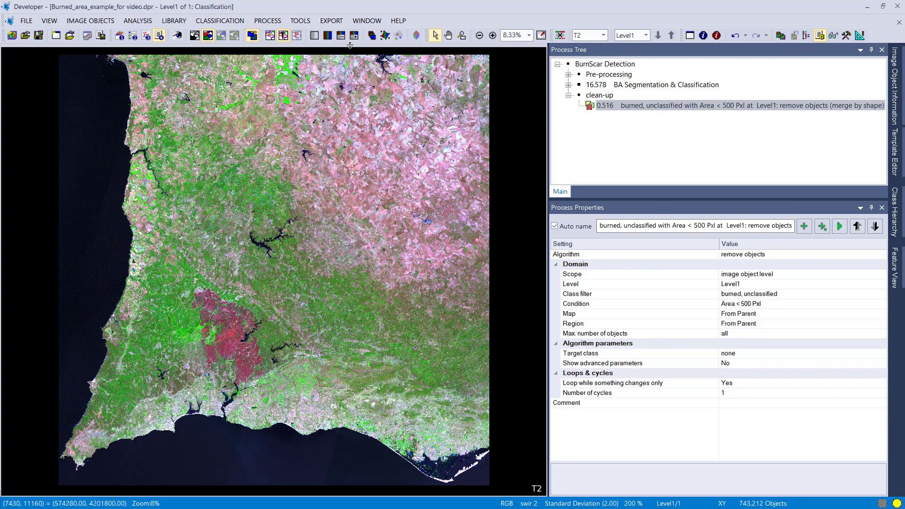
Zoom into the burn scar's western edge and peek at the classification over the image
mouse_move(350, 46)
mouse_down()
mouse_move(576, 45)
mouse_move(447, 77)
mouse_move(316, 460)
mouse_move(311, 236)
mouse_move(307, 486)
mouse_move(269, 46)
mouse_up()
scroll(224, 315, up, 3)
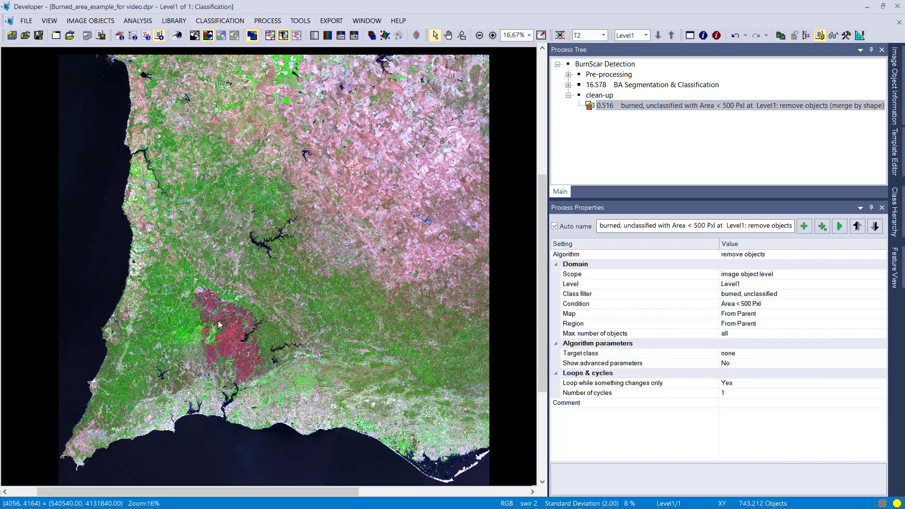
scroll(447, 188, up, 1)
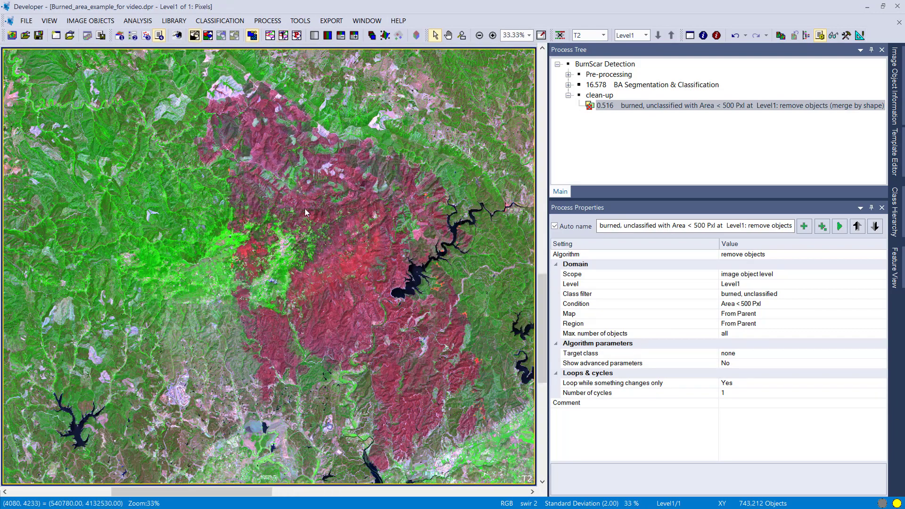
drag(298, 65, 321, 42)
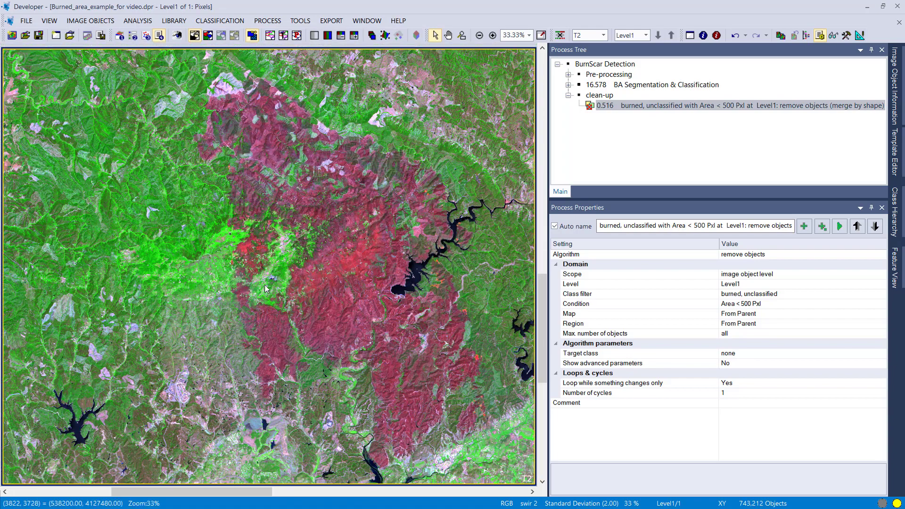
scroll(271, 262, up, 2)
Drag the splitter to compare the classified layer with the raw image, uncovering it fully, and select the remove-objects process
drag(254, 47, 236, 255)
drag(243, 132, 213, 46)
scroll(239, 273, down, 1)
scroll(295, 292, up, 3)
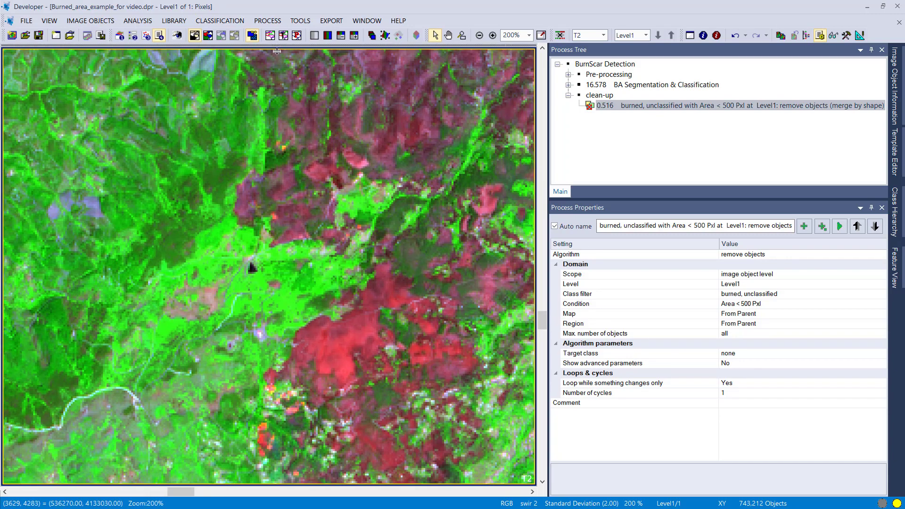
drag(277, 51, 287, 28)
drag(294, 119, 293, 470)
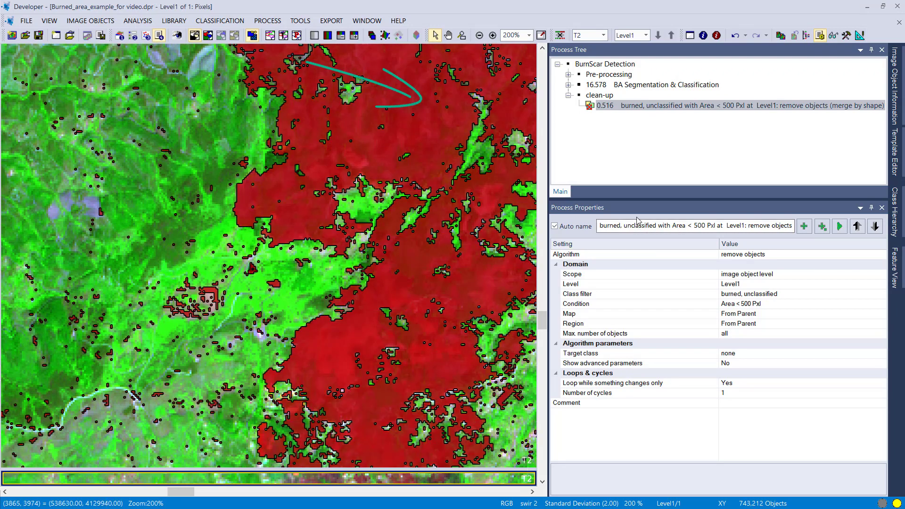
click(622, 108)
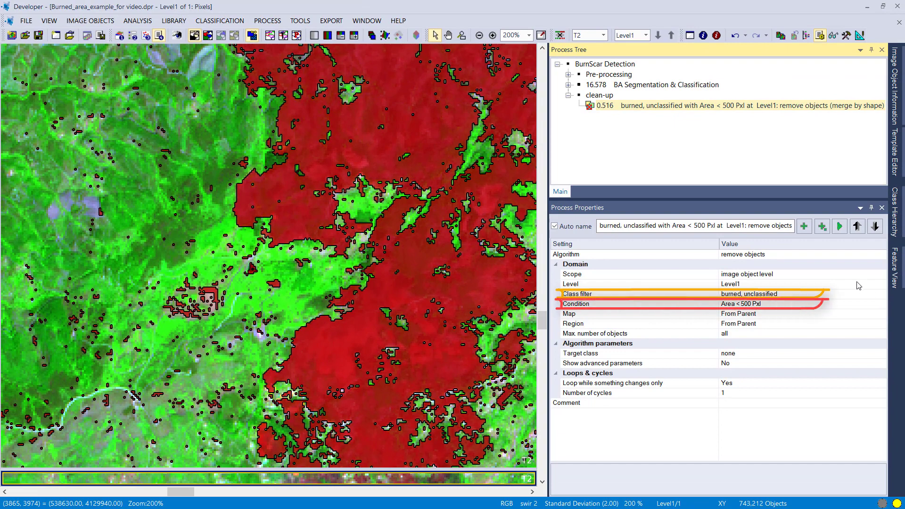
Change the clean-up condition to Area < 5 Pxl and execute it, leaving 209,494 objects
click(879, 305)
click(881, 304)
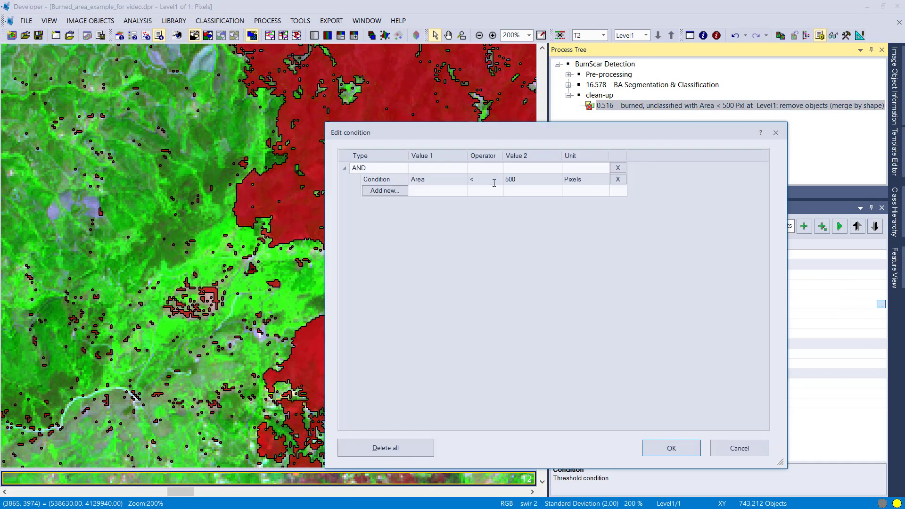
click(524, 180)
text(5)
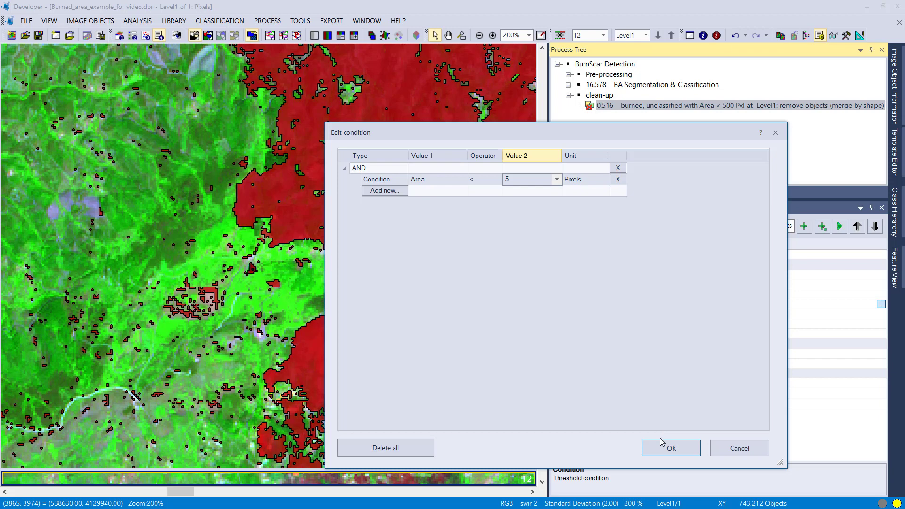
click(671, 448)
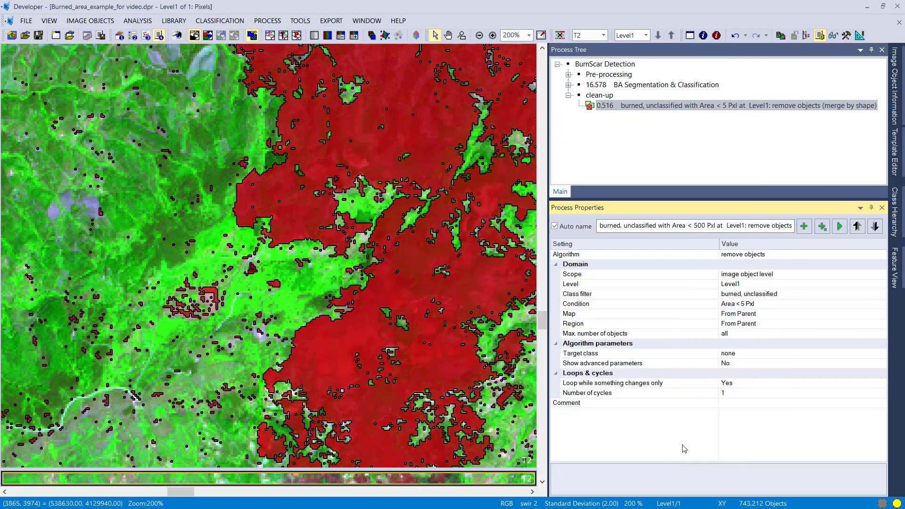
click(841, 231)
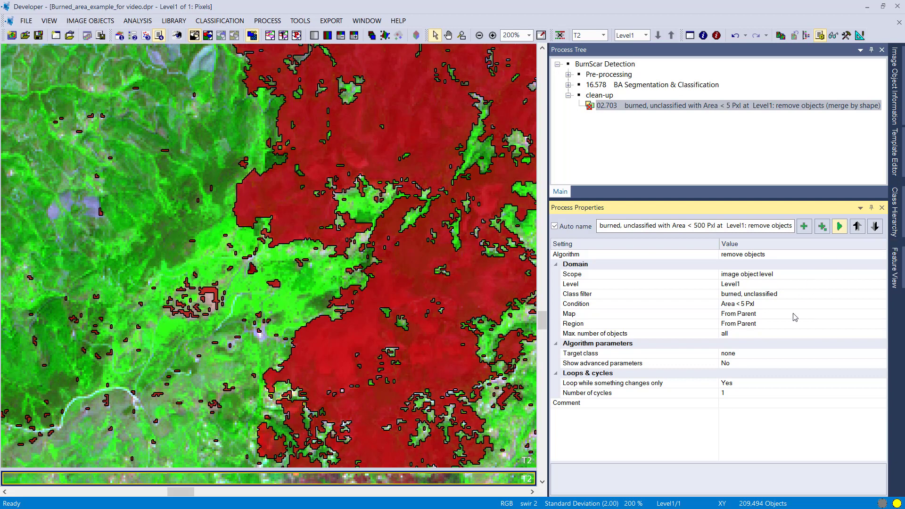
Set the clean-up condition to Area < 25 Pxl and execute it, leaving 37,812 objects
click(884, 304)
click(881, 304)
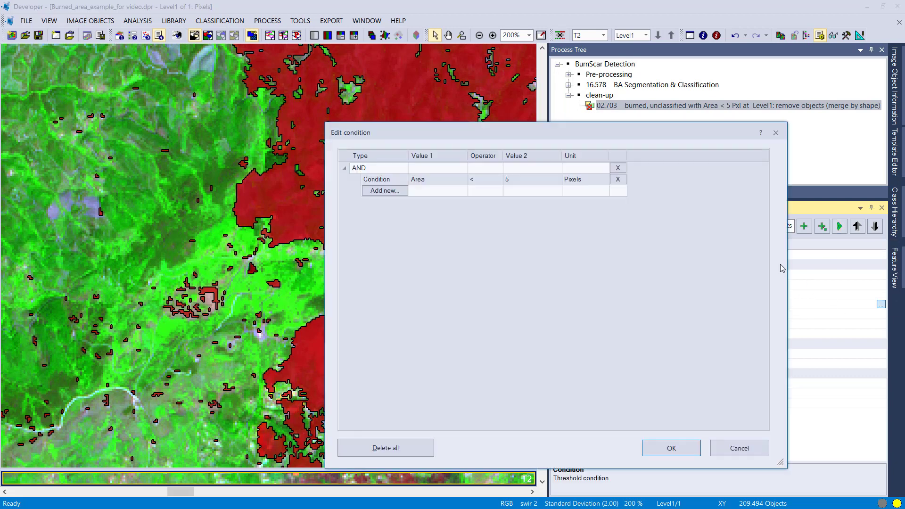
click(532, 178)
text(25)
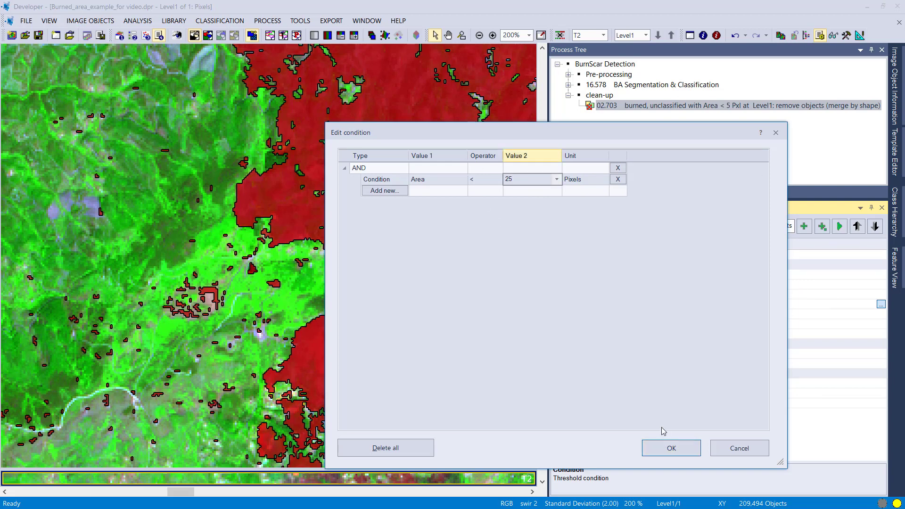
click(671, 448)
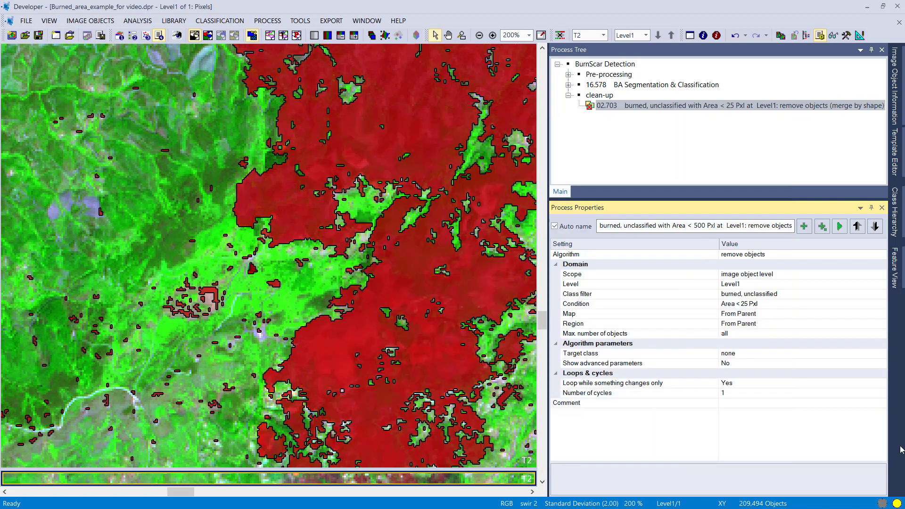
click(840, 226)
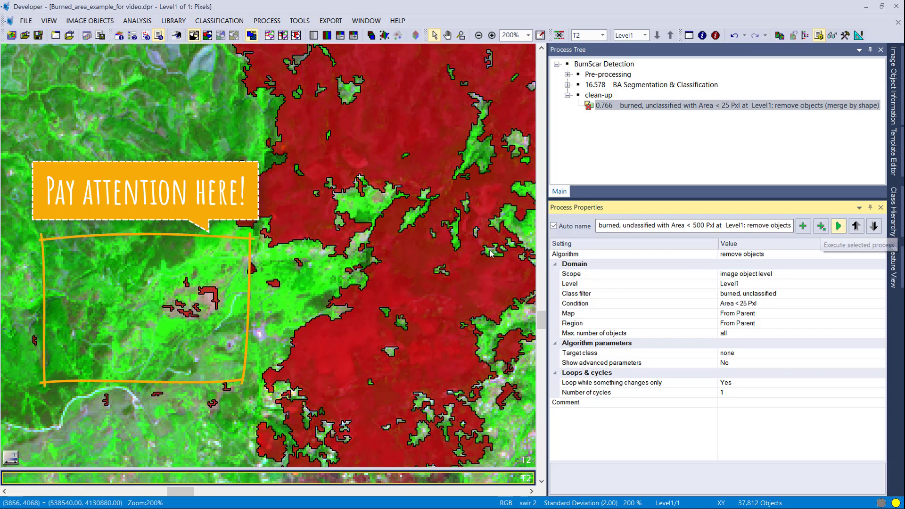
Zoom out and raise the clean-up area threshold to 250 pixels
mouse_move(421, 233)
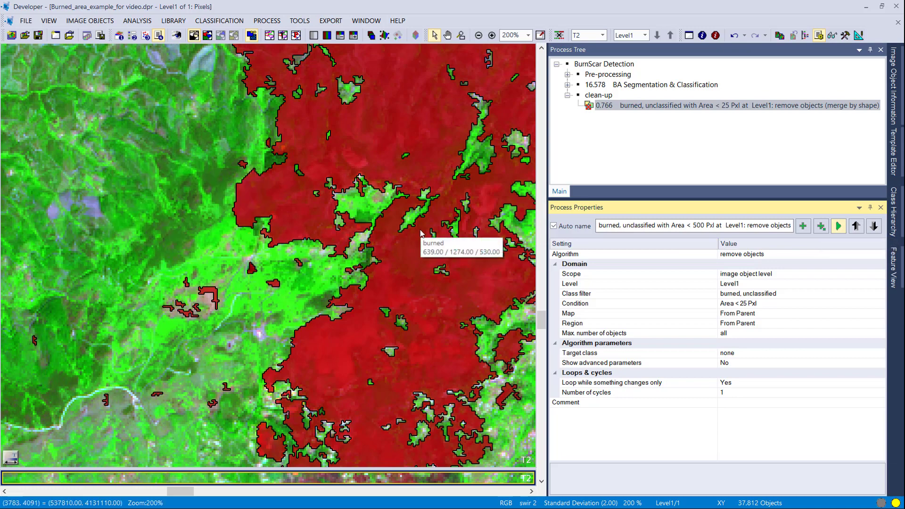
scroll(420, 232, down, 4)
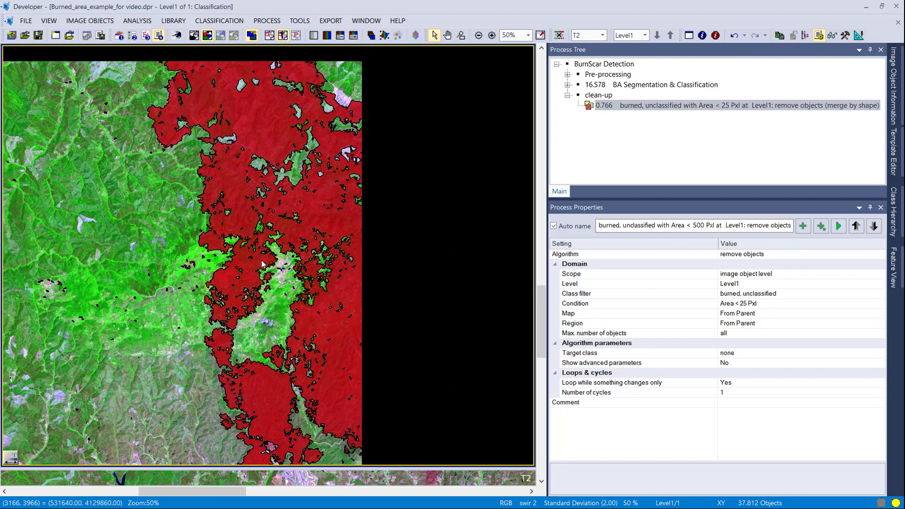
double_click(869, 303)
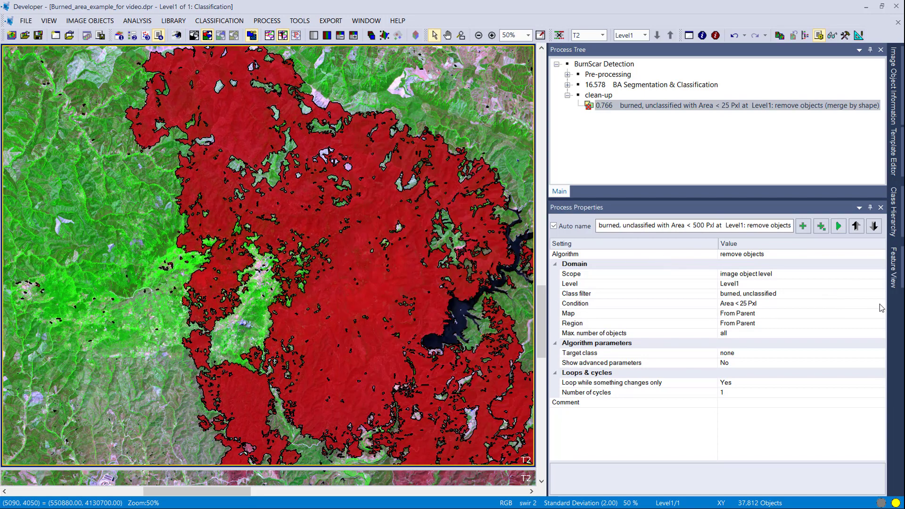
click(528, 179)
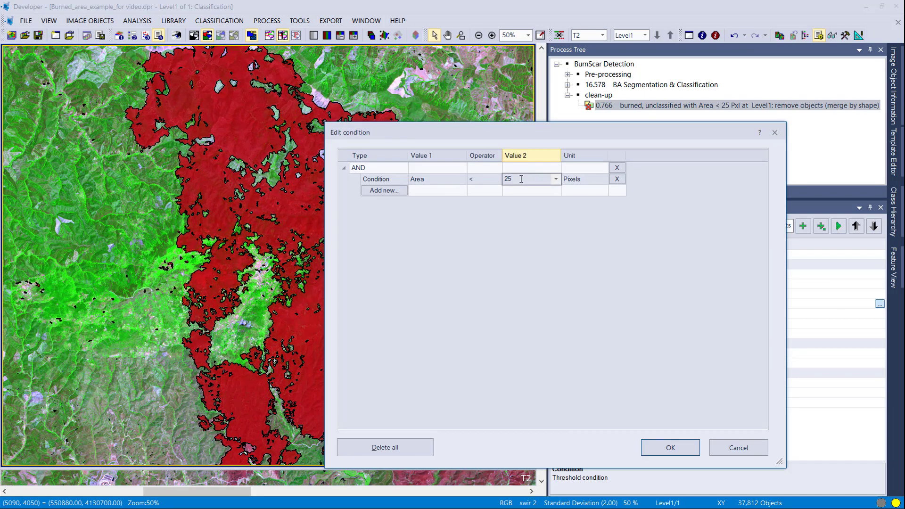
text(0)
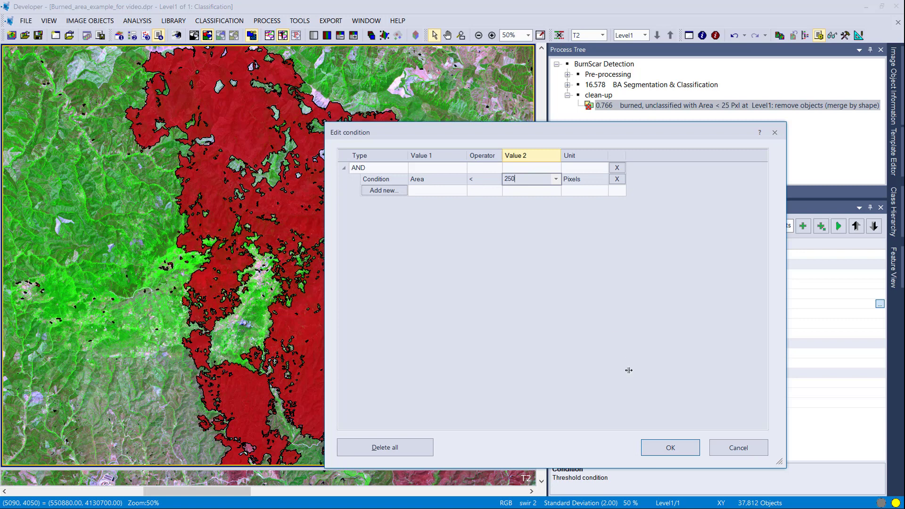
click(671, 448)
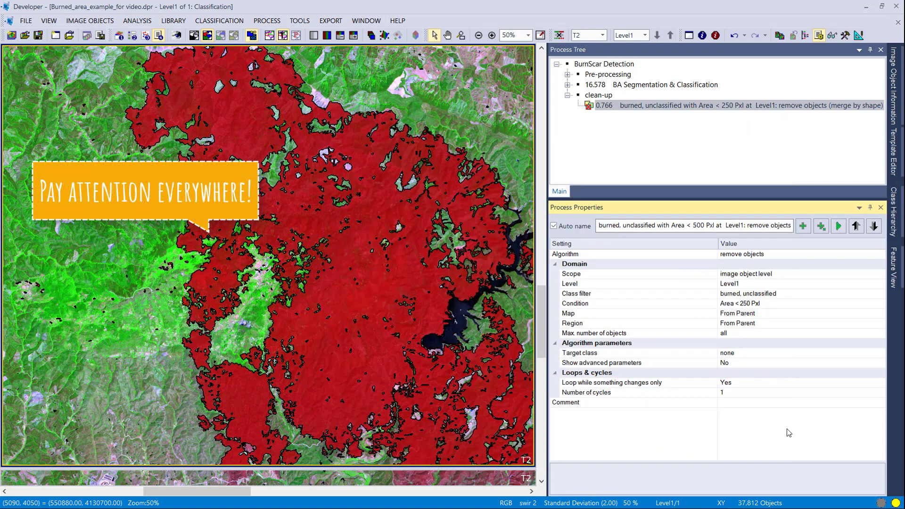
Run the clean-up at 250 pixels, then rerun it with Area < 1000 Pxl
click(838, 225)
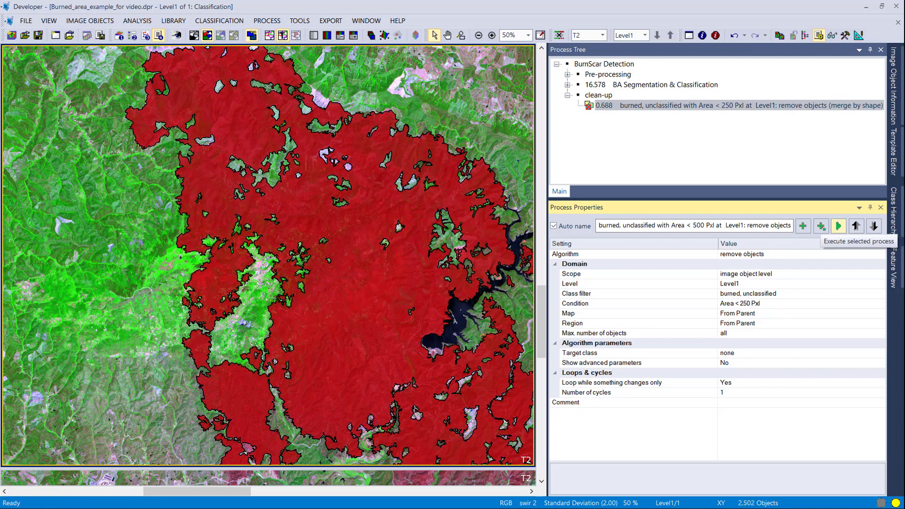
click(879, 304)
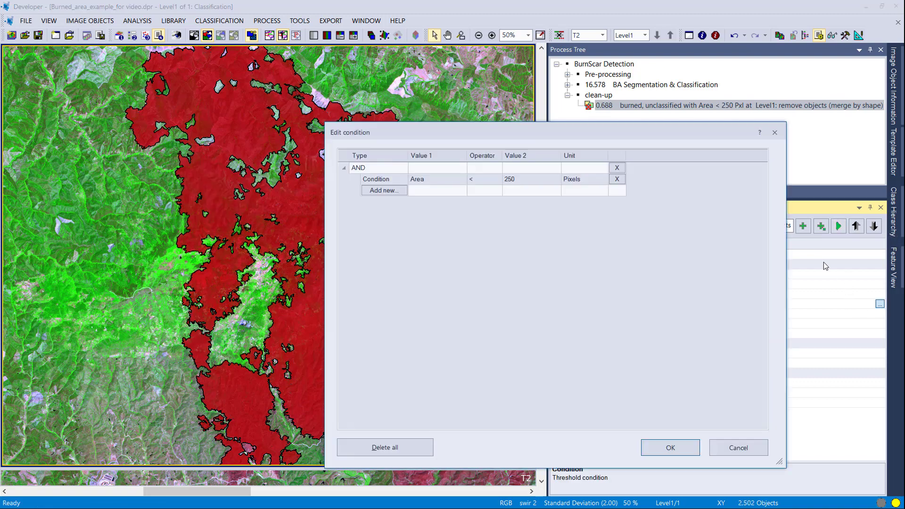
click(550, 180)
text(1000)
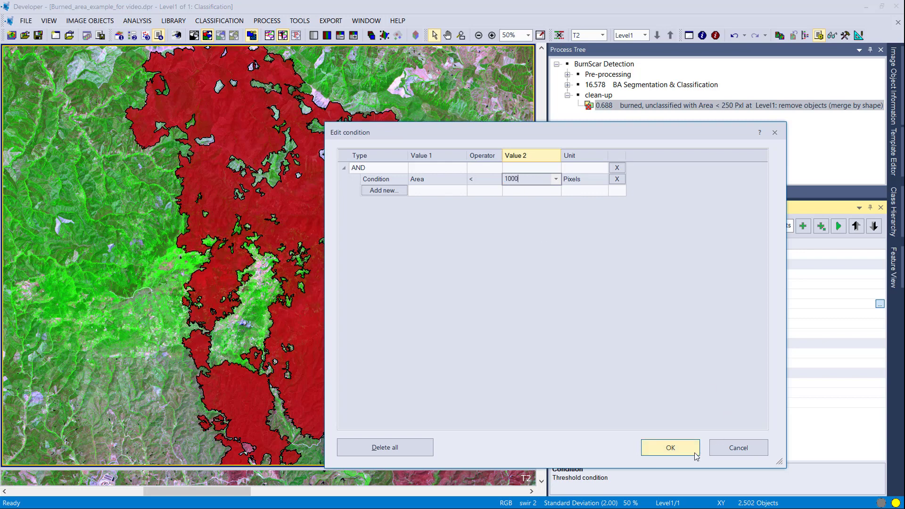
click(695, 452)
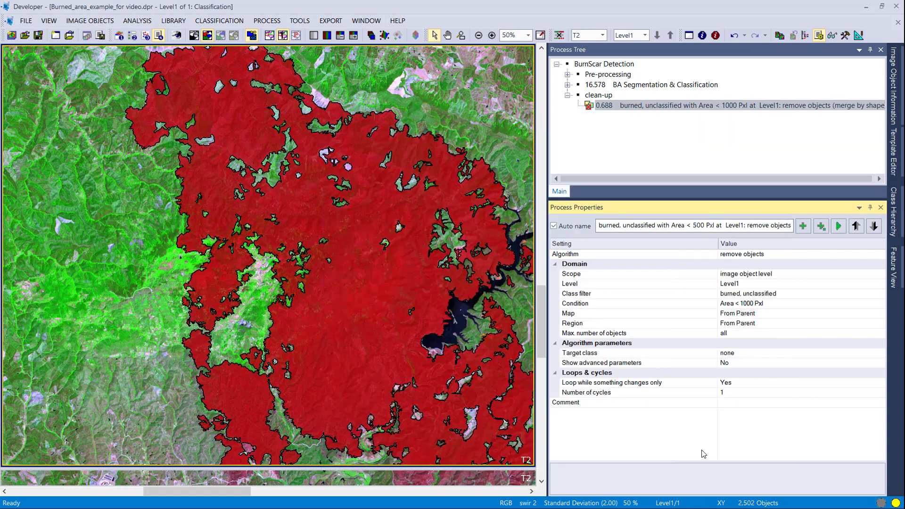
click(838, 228)
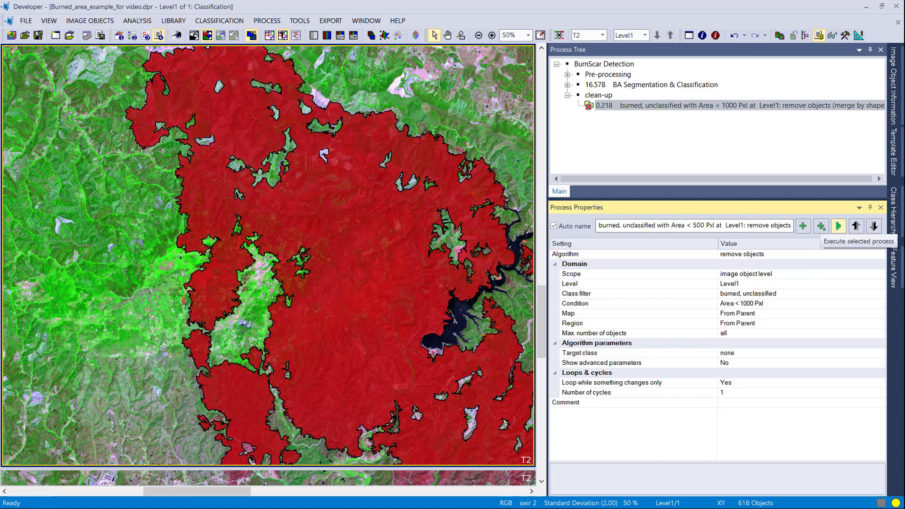
Zoom out to review the cleaned burned-area map, now 618 objects
scroll(216, 315, down, 2)
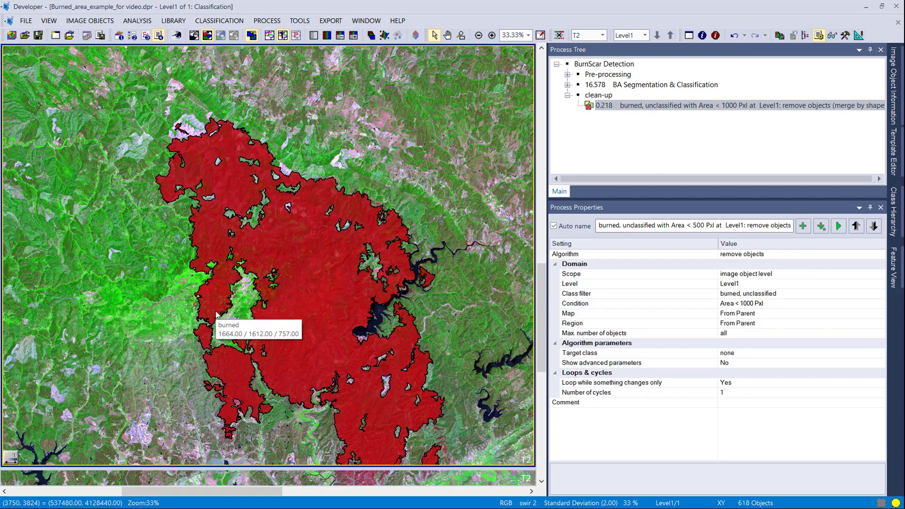
scroll(215, 315, down, 1)
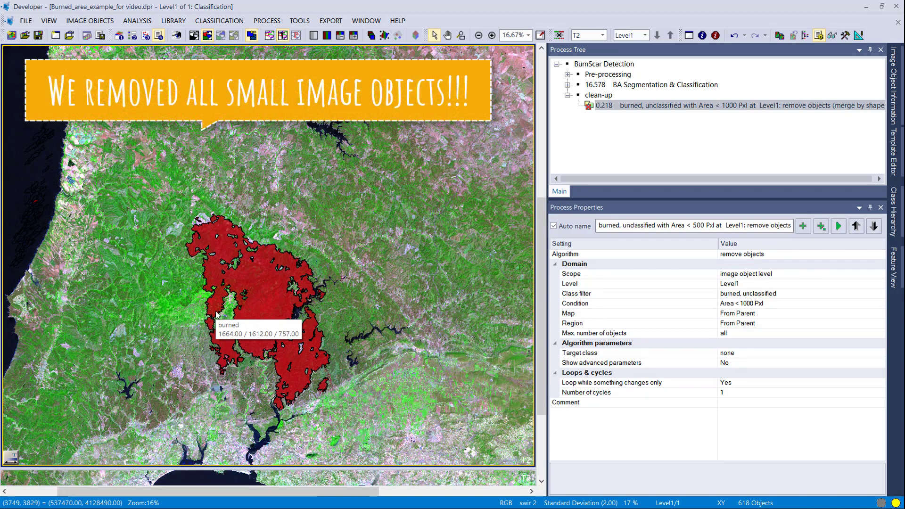
scroll(216, 315, up, 1)
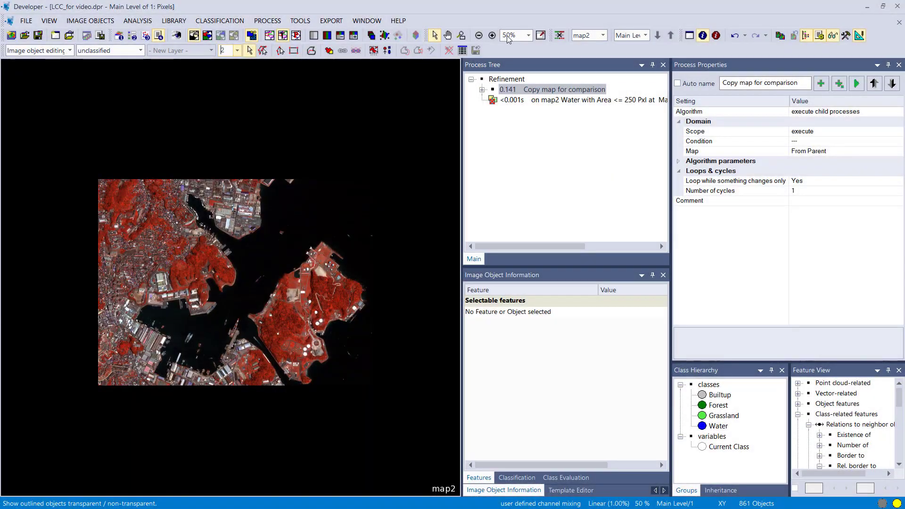
Show the map in classification colours, zoom in and select the small water pond
click(269, 36)
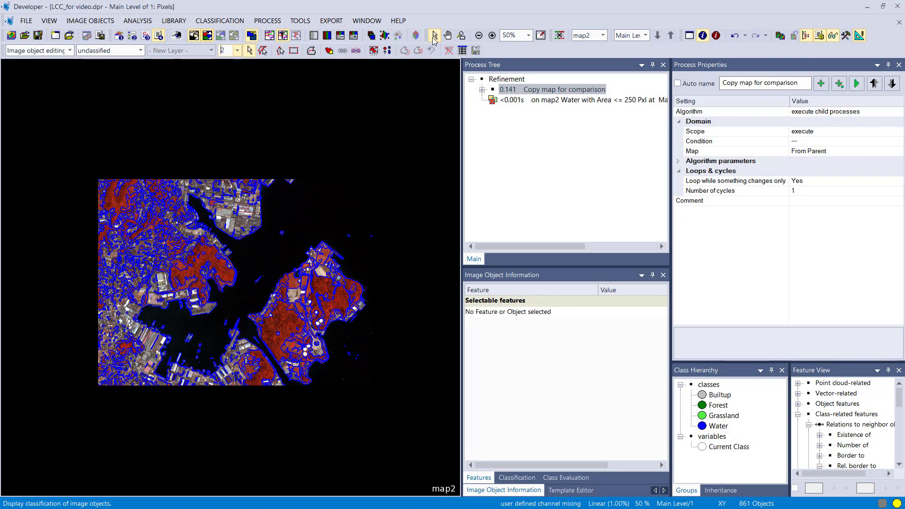
click(207, 35)
scroll(333, 333, up, 3)
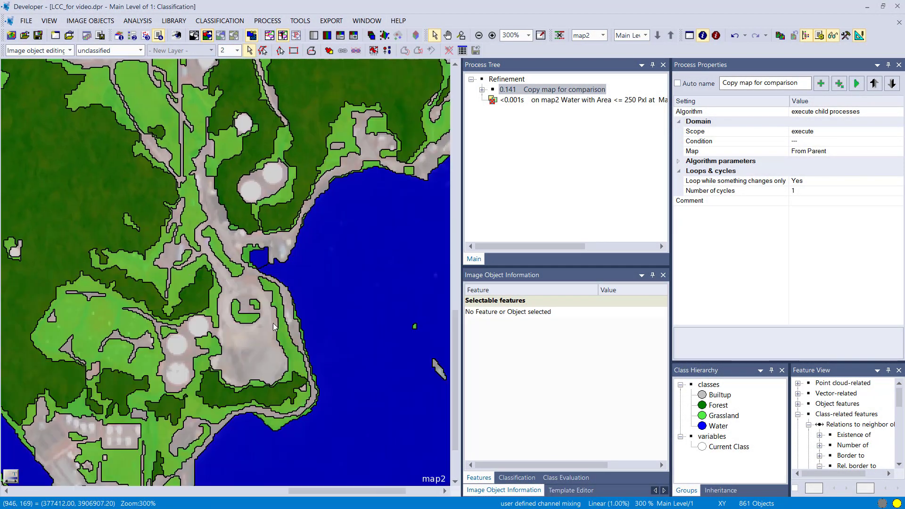
scroll(266, 273, up, 5)
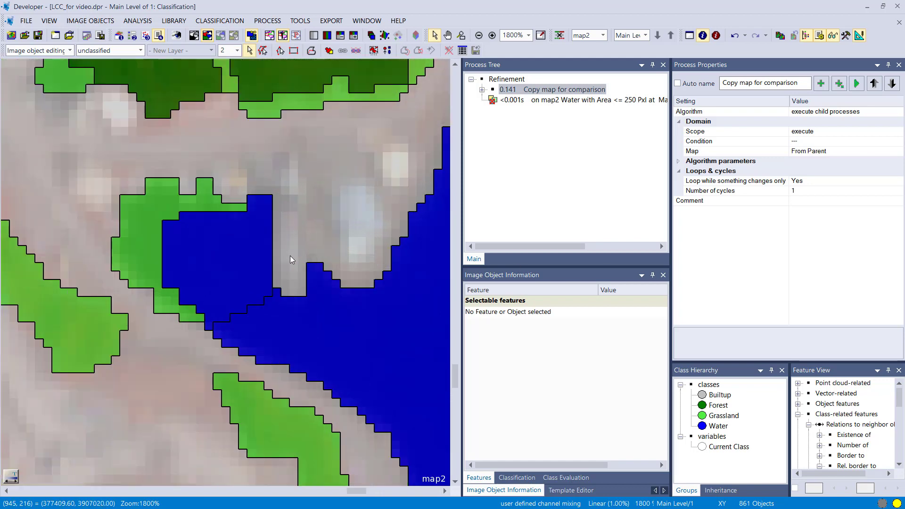
click(266, 254)
click(209, 257)
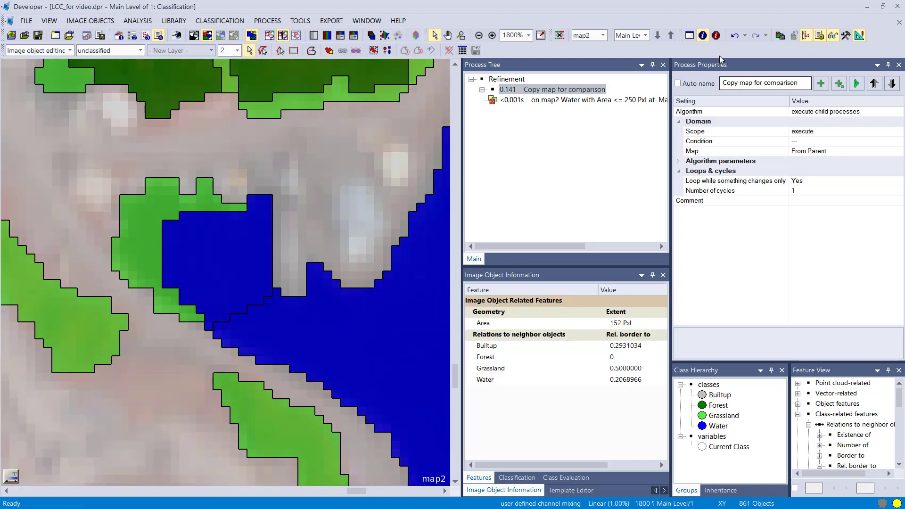
Review the 'Water with Area <= 250 Pxl' removal settings and run it, merging the 152-pixel pond into grassland
click(577, 100)
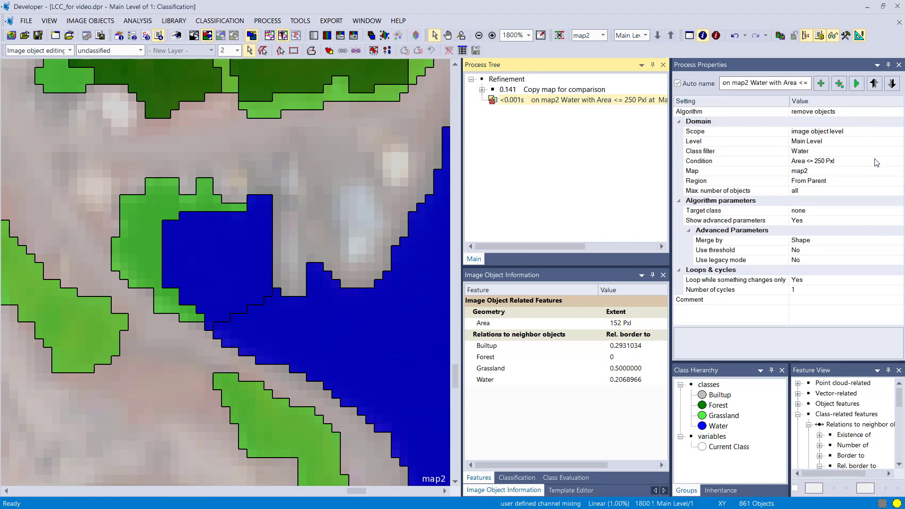
click(854, 151)
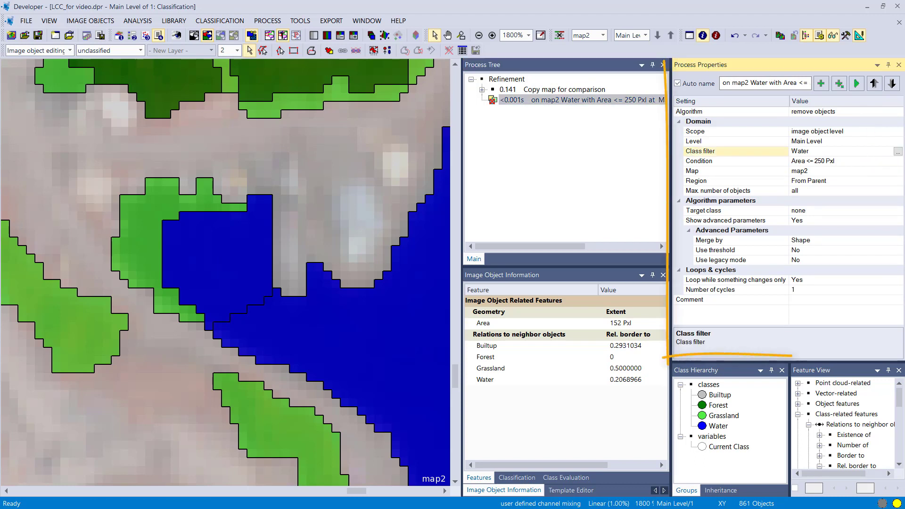
click(864, 162)
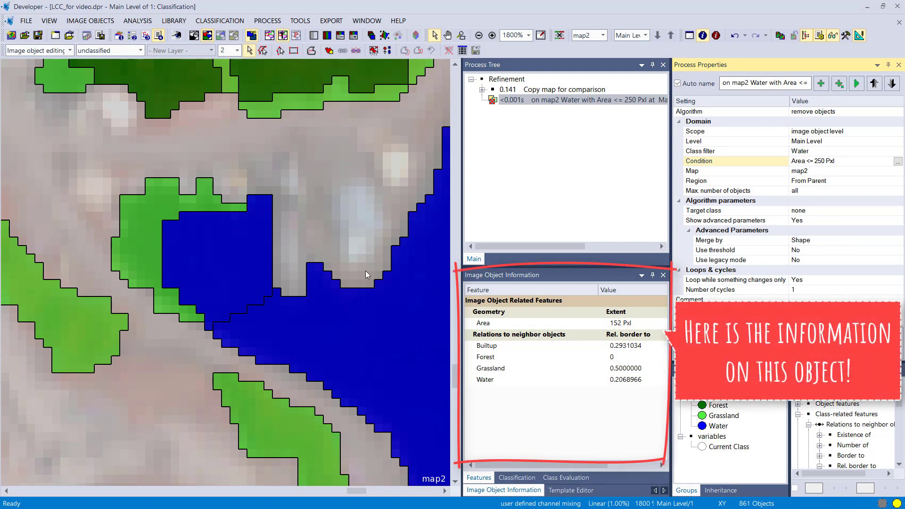
click(216, 254)
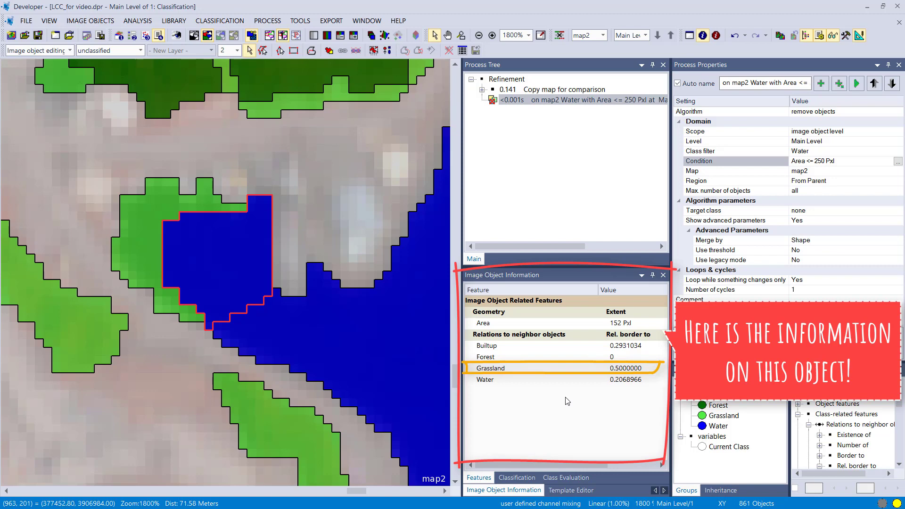
click(857, 84)
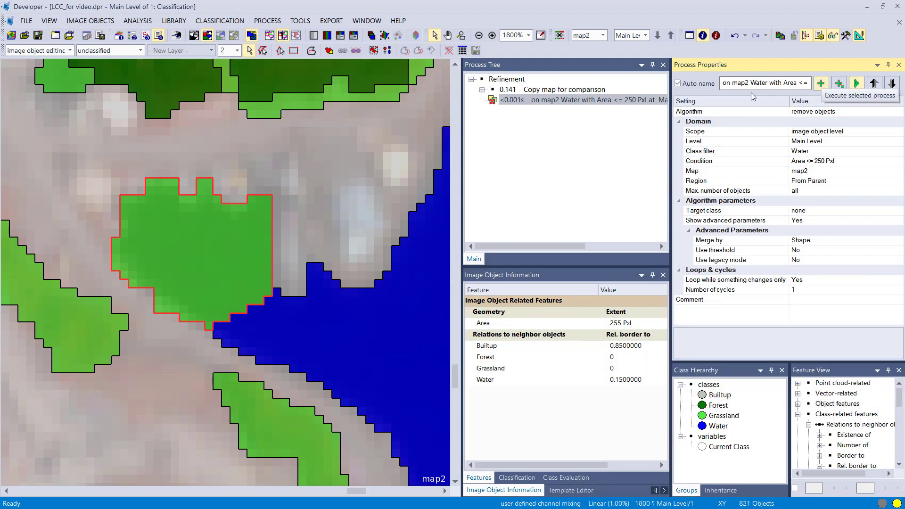
Rerun 'Copy map for comparison' to reset map2 and view map2
right_click(518, 91)
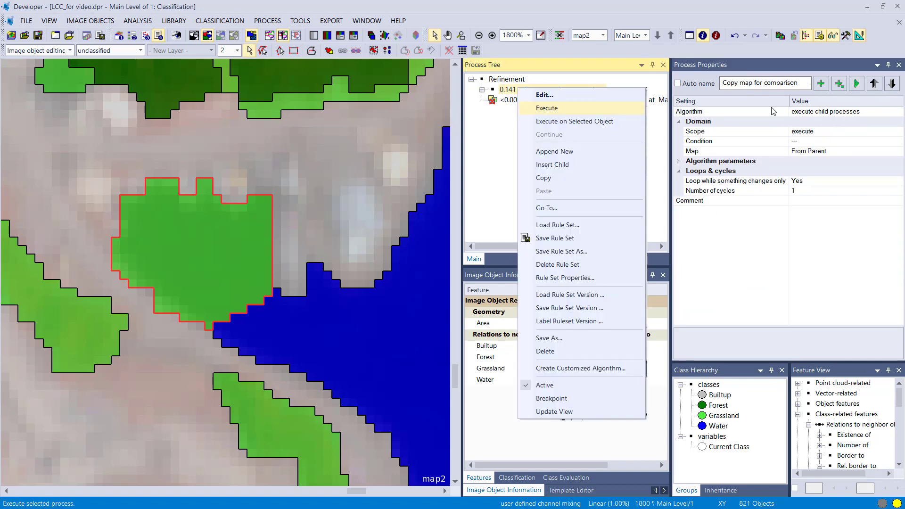
key(Return)
click(589, 35)
click(584, 59)
Set the small-water removal process to merge by Color instead of Shape
scroll(295, 353, up, 6)
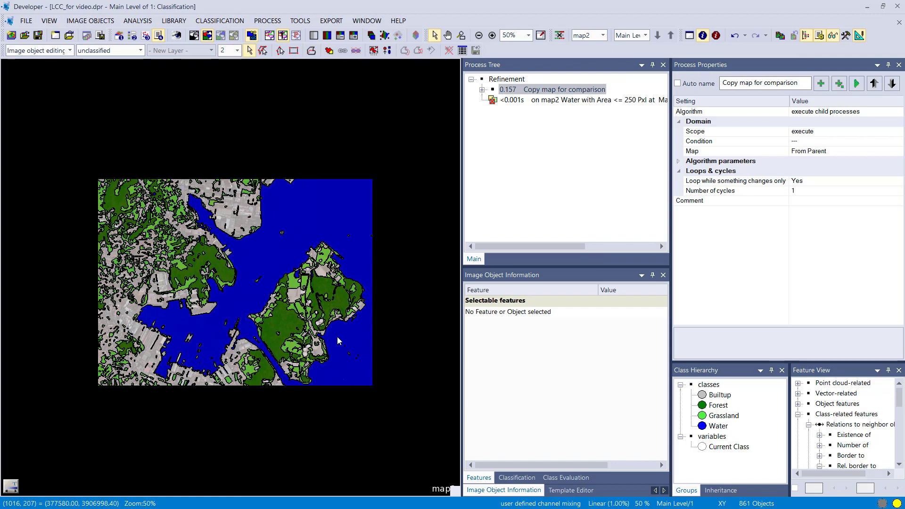
scroll(248, 227, up, 5)
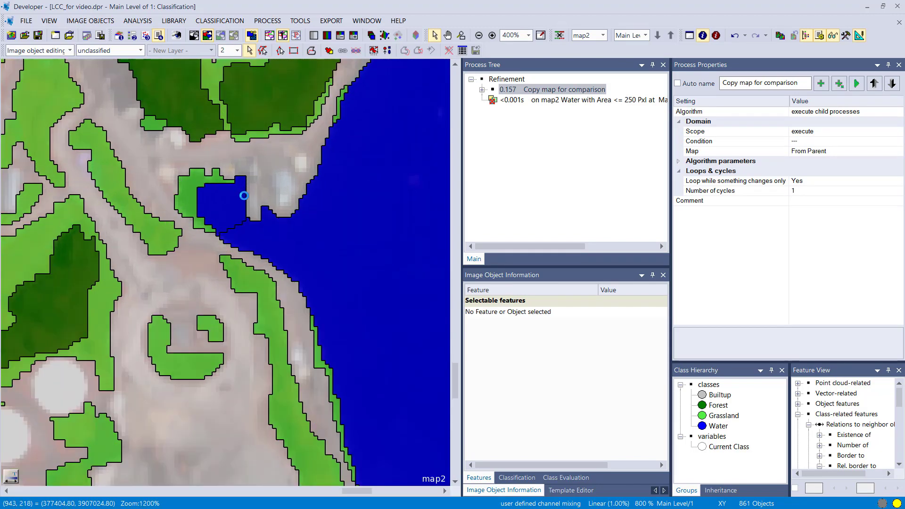
scroll(258, 264, down, 2)
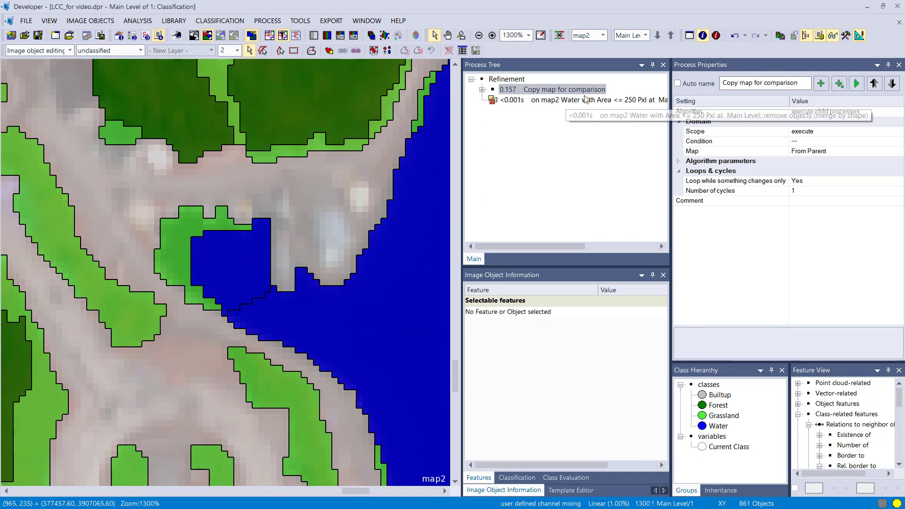
click(537, 100)
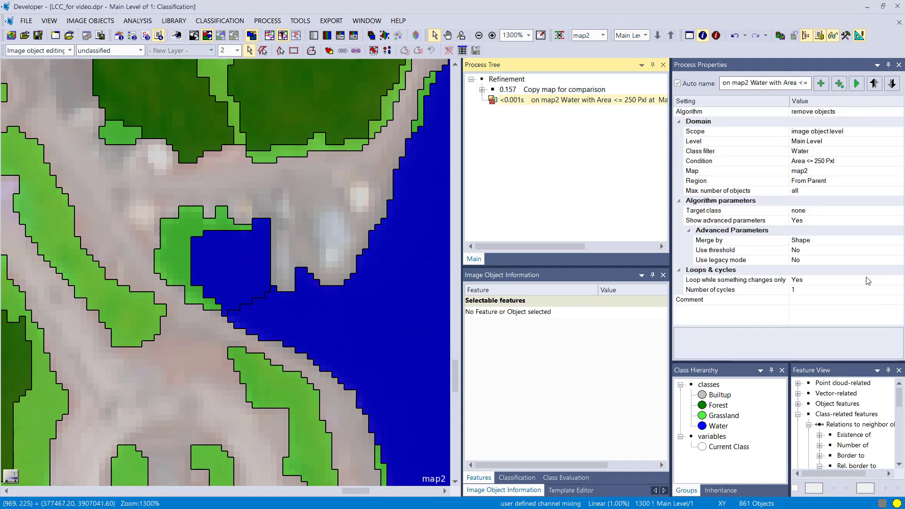
click(897, 241)
click(801, 261)
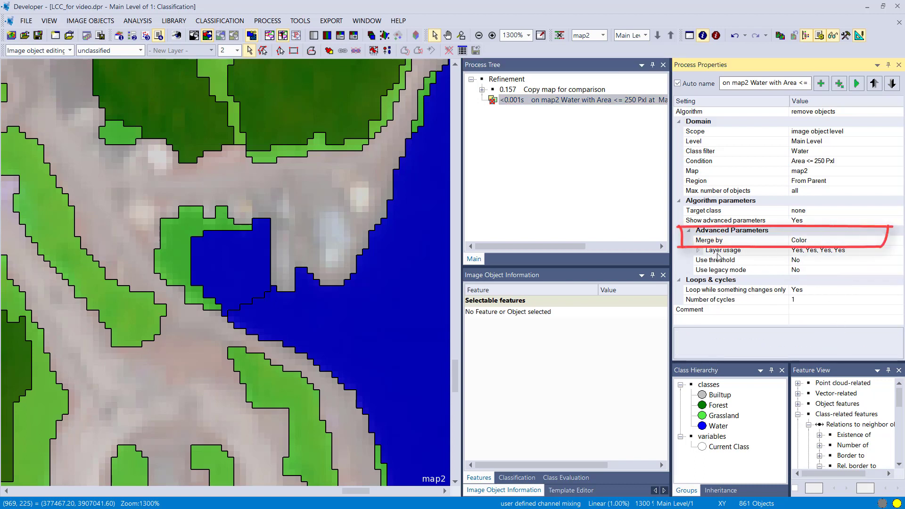
Check layer usage, leave Use threshold at No, and execute the colour-based removal
click(699, 252)
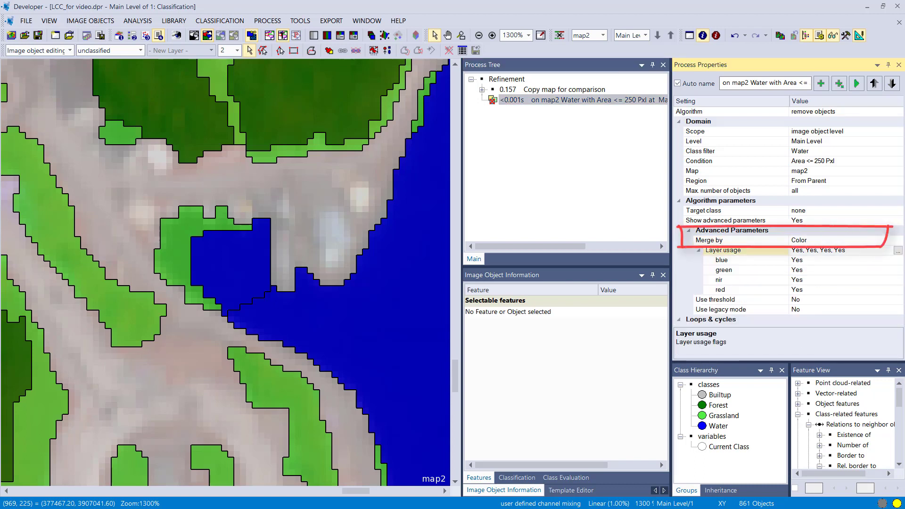
click(699, 251)
click(898, 260)
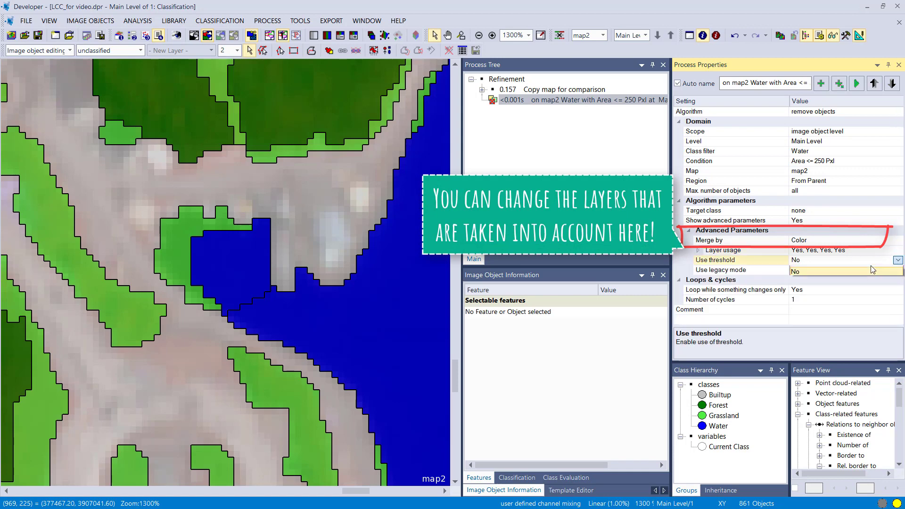
click(801, 270)
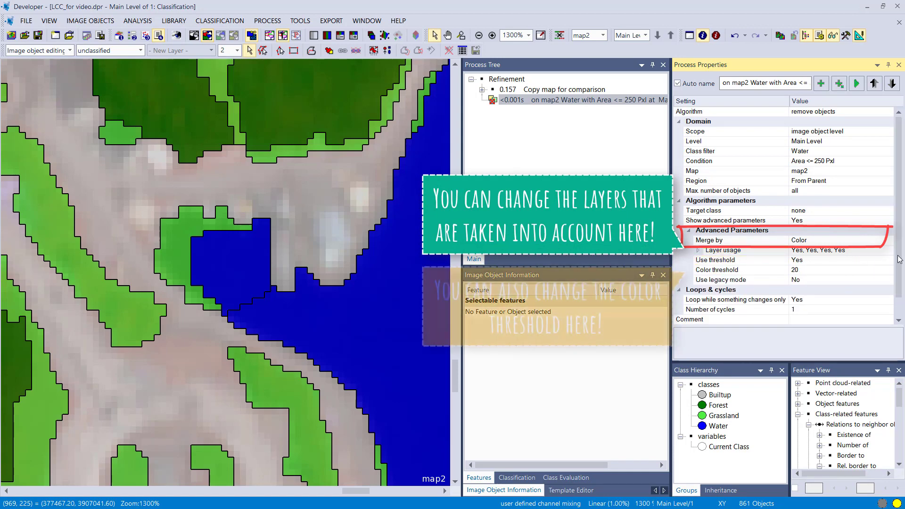
click(869, 262)
click(854, 281)
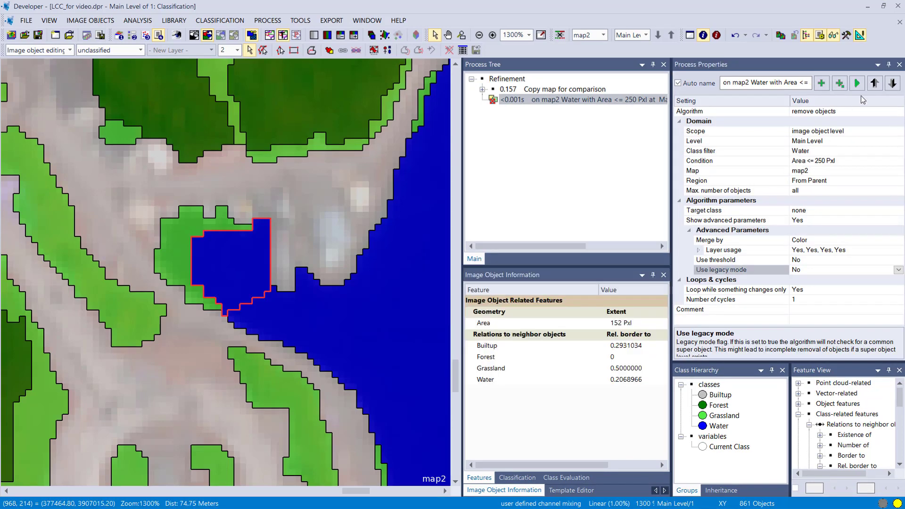
click(856, 84)
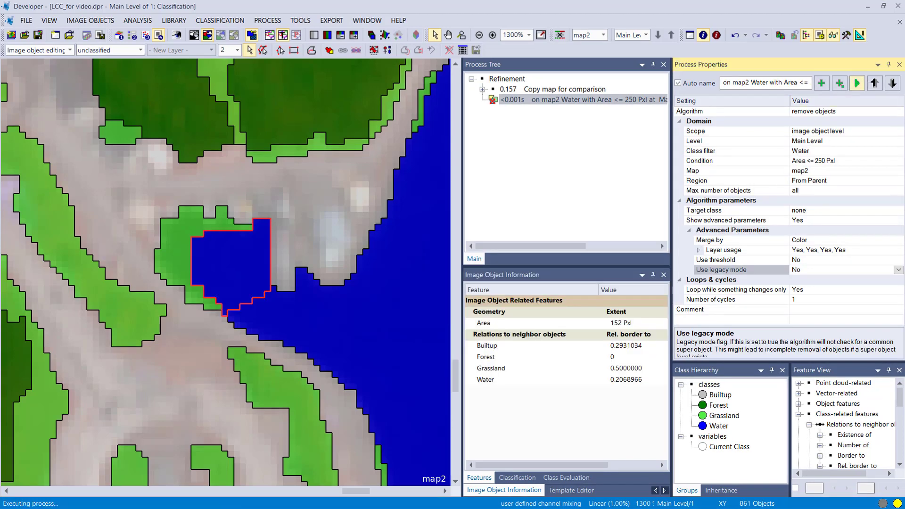
Check the pond merged into the large water body, then rerun 'Copy map for comparison' to reset map2
click(499, 304)
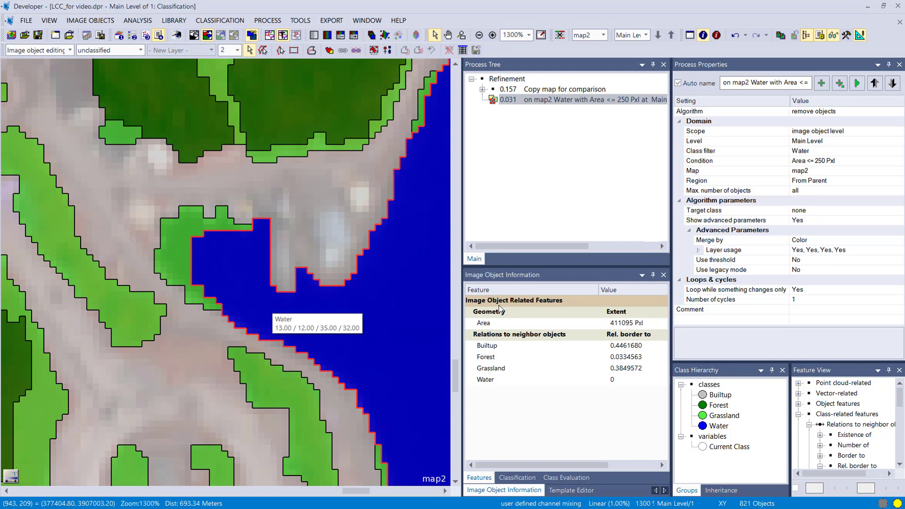
click(565, 67)
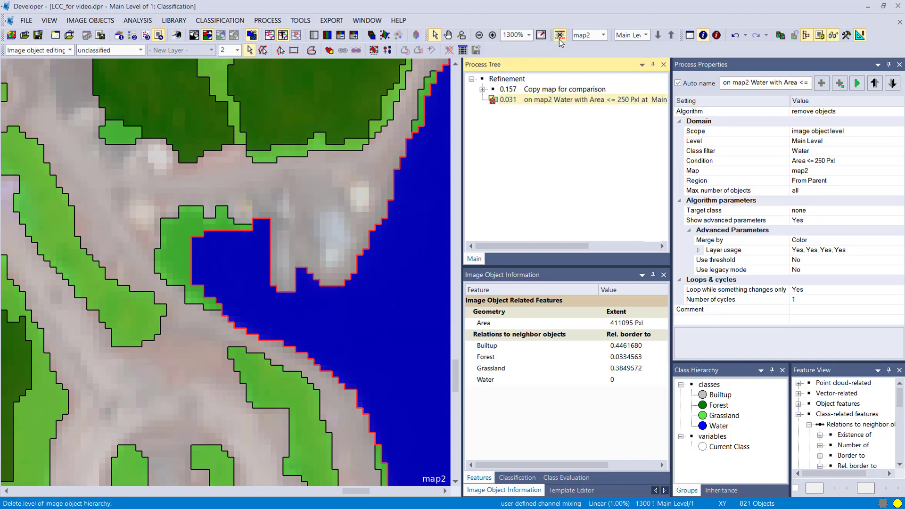
right_click(552, 89)
click(571, 111)
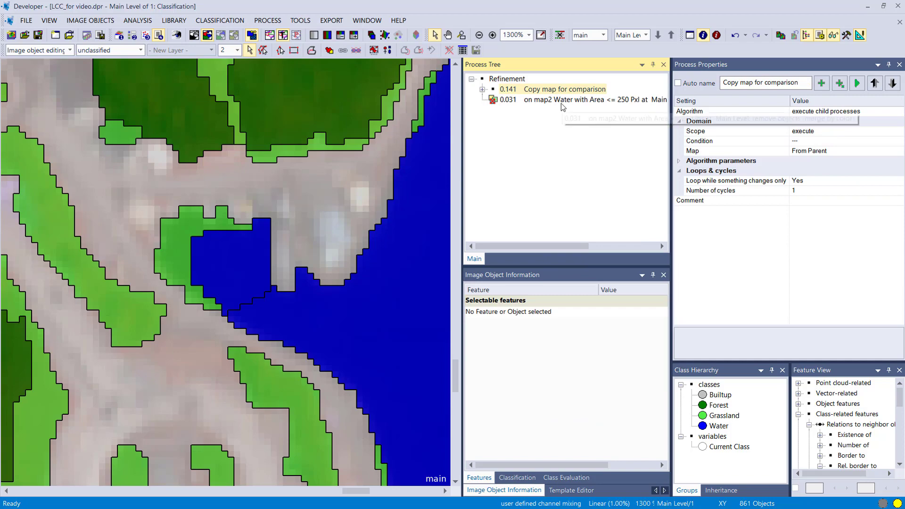
Switch to map2, zoom in, and inspect the small water object's area and borders
click(602, 35)
key(Return)
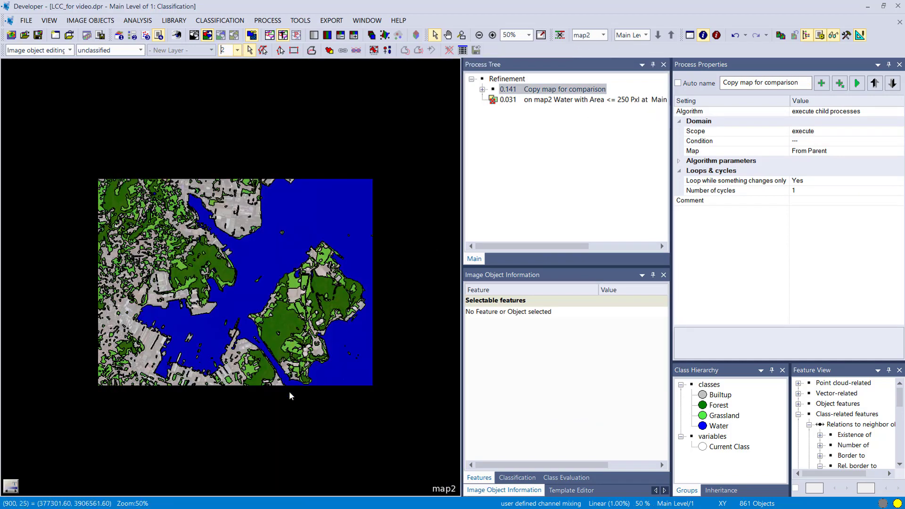
scroll(252, 207, up, 6)
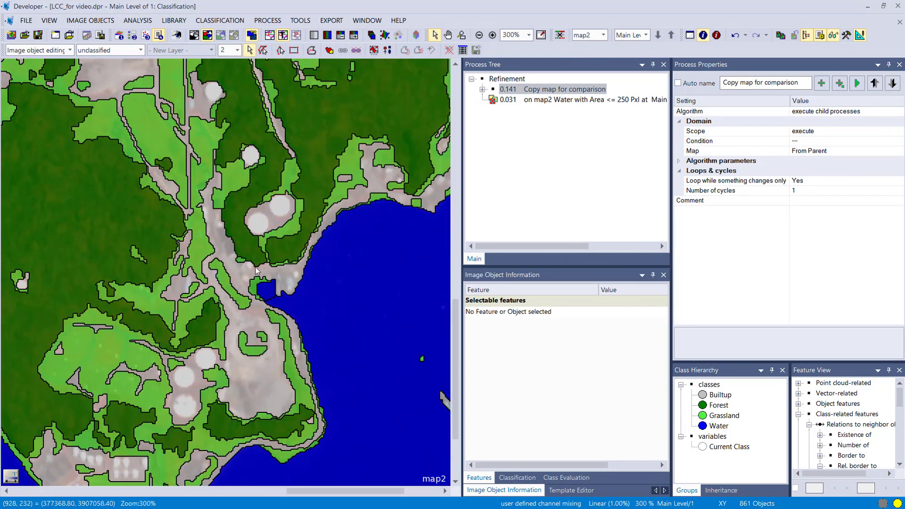
scroll(251, 202, up, 1)
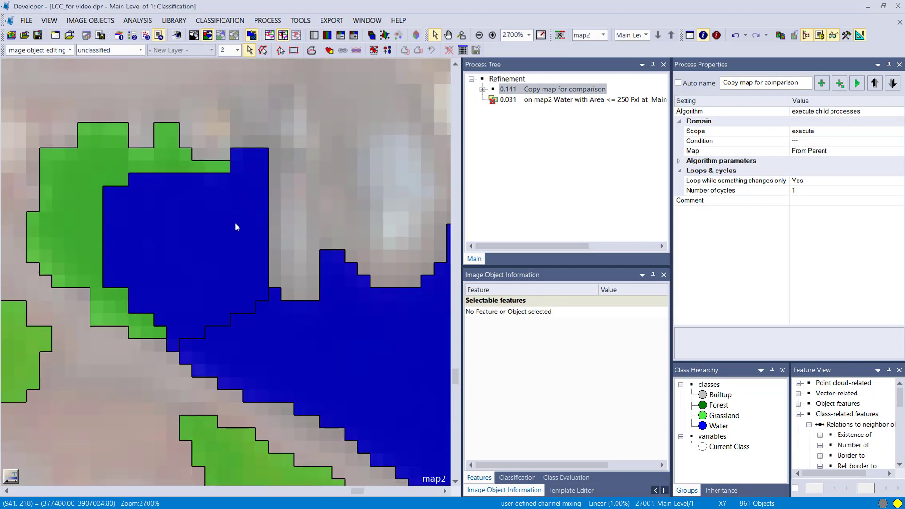
click(286, 257)
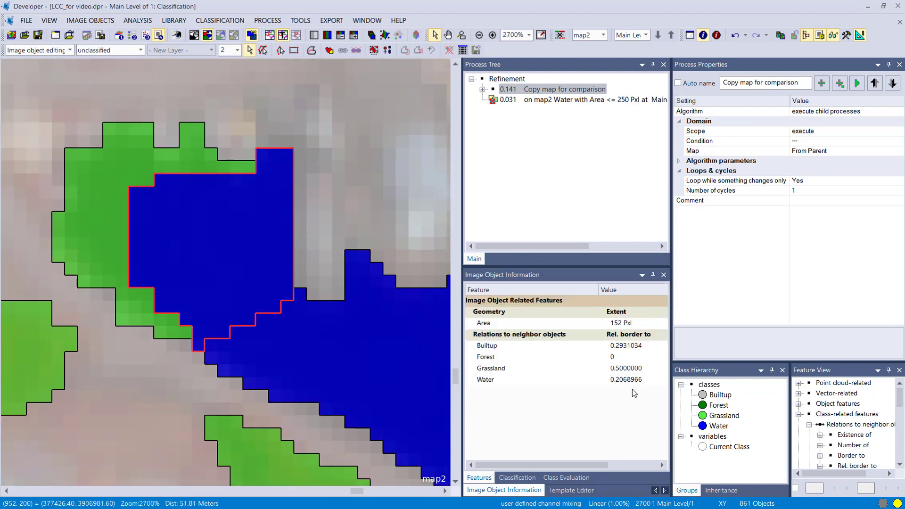
Set the Water removal to merge by Shape into Builtup and Water, and run it
click(555, 100)
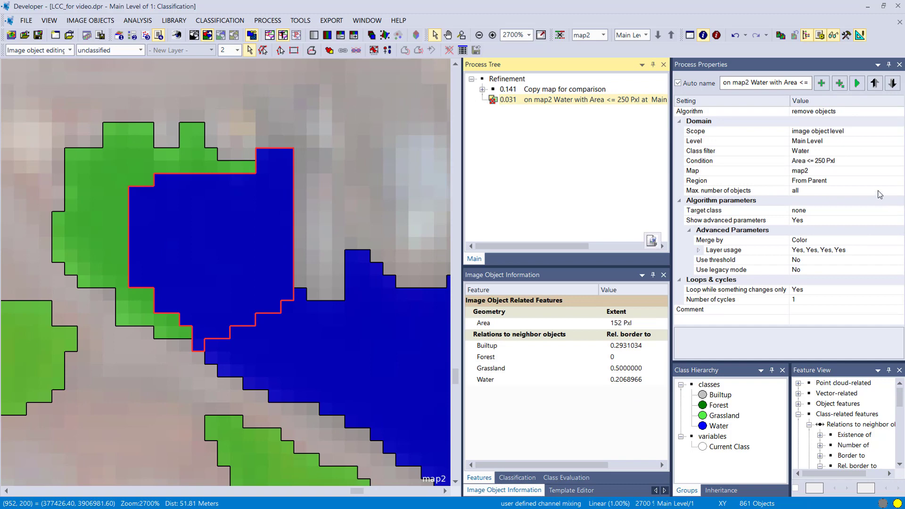
click(902, 245)
click(841, 250)
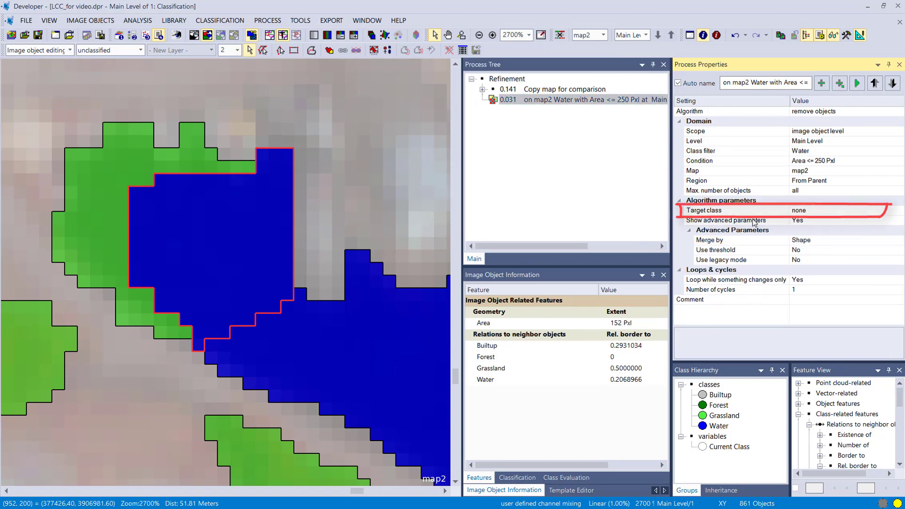
double_click(799, 210)
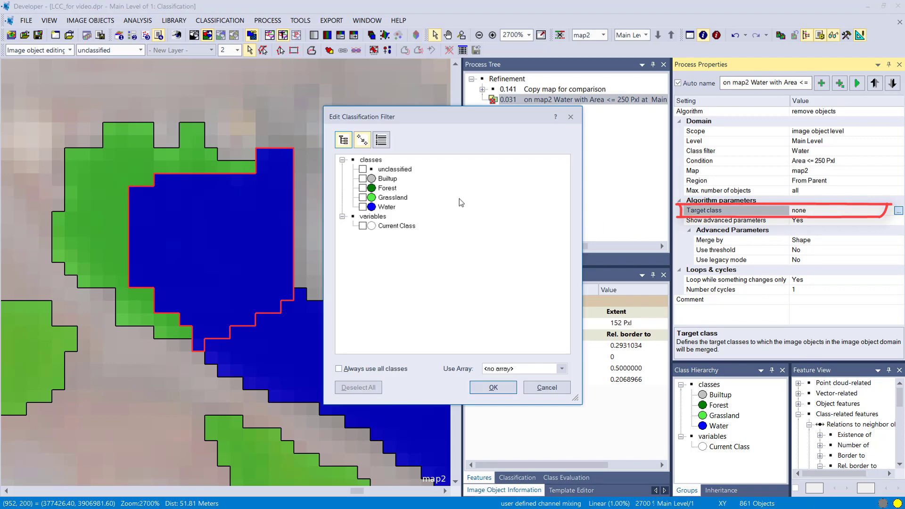
click(376, 180)
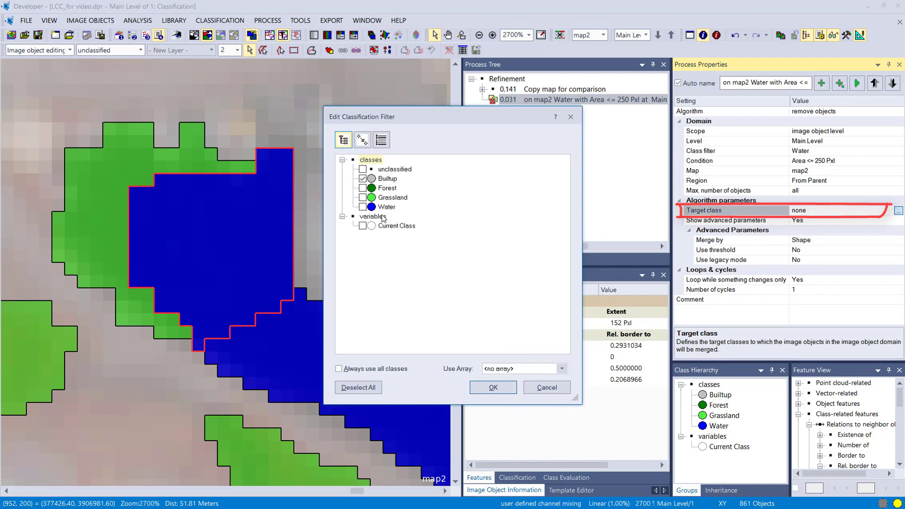
click(493, 387)
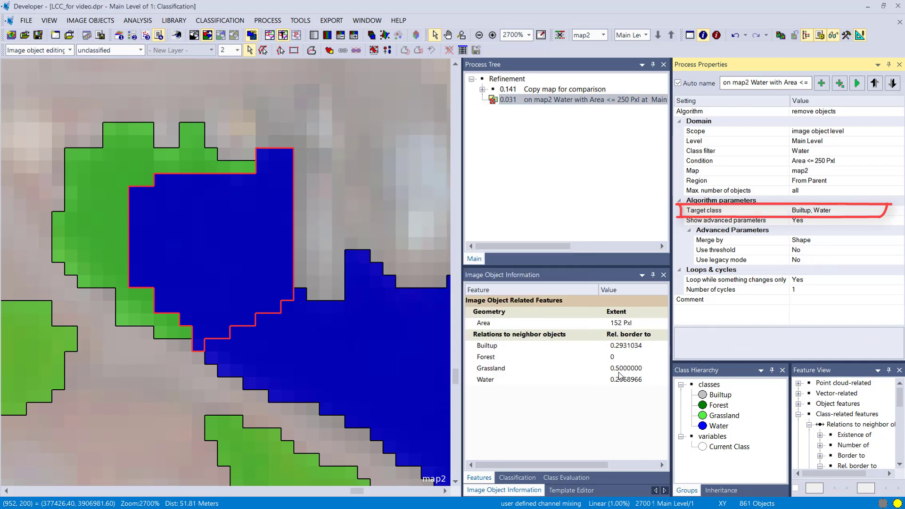
click(857, 83)
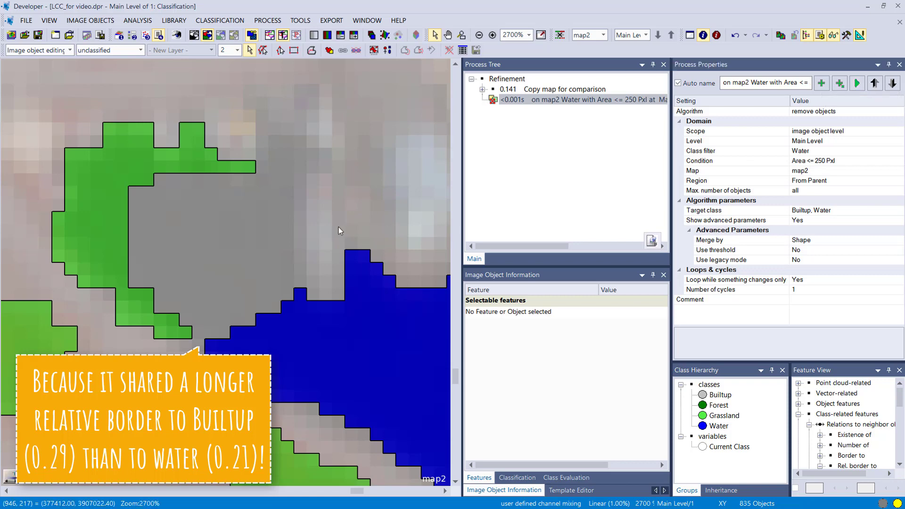
scroll(338, 227, down, 5)
Inspect a 100-pixel object and the narrow 241-pixel water object
scroll(339, 227, down, 2)
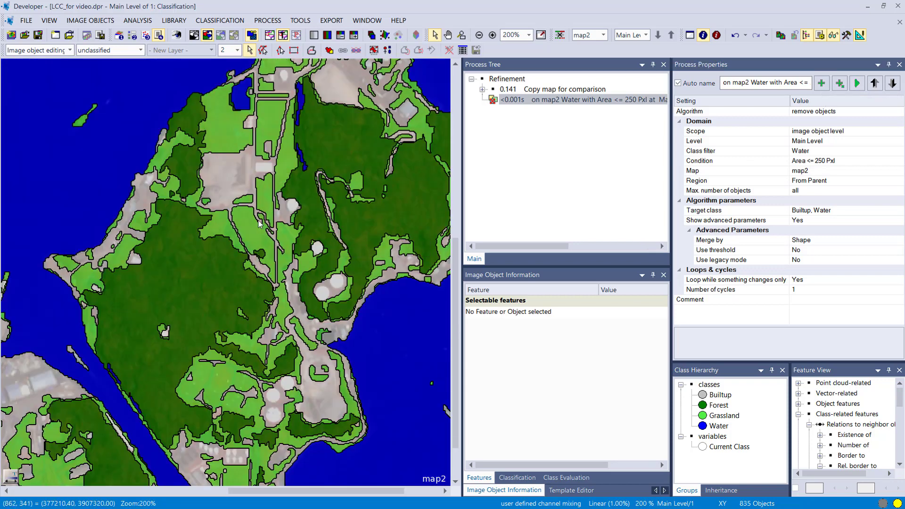
click(302, 162)
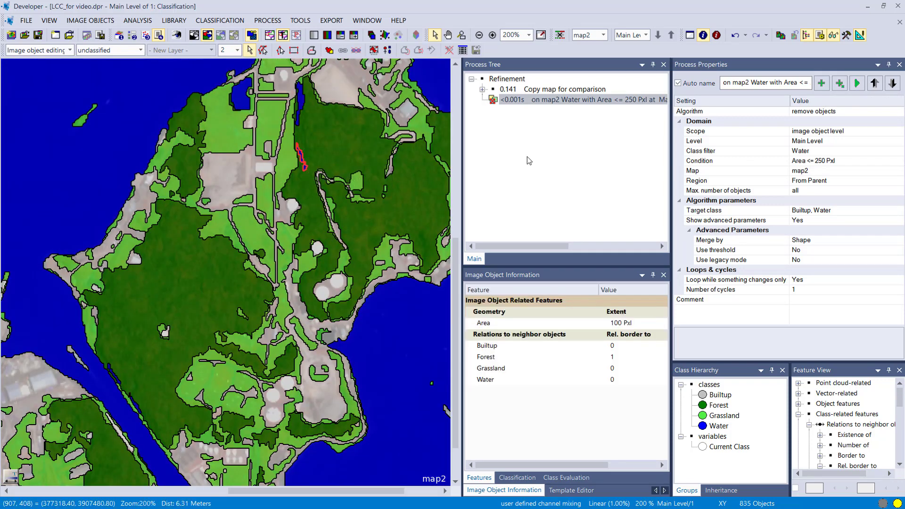
click(301, 99)
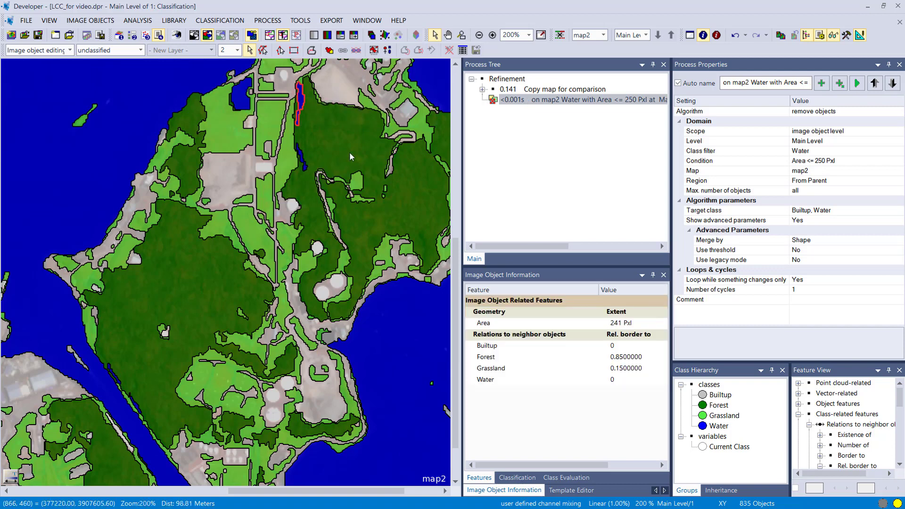
drag(358, 159, 382, 206)
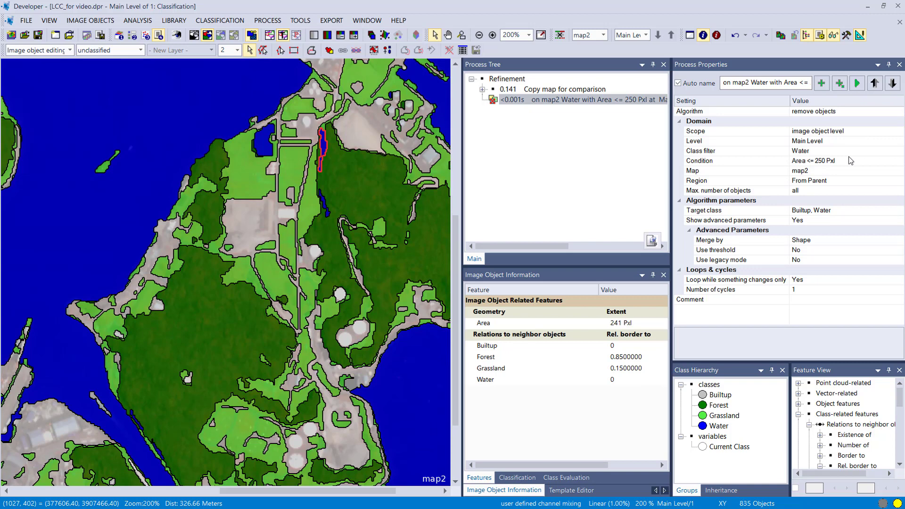
Clear all target classes and rerun the Water removal, cutting map2 to 821 objects
click(900, 215)
click(898, 210)
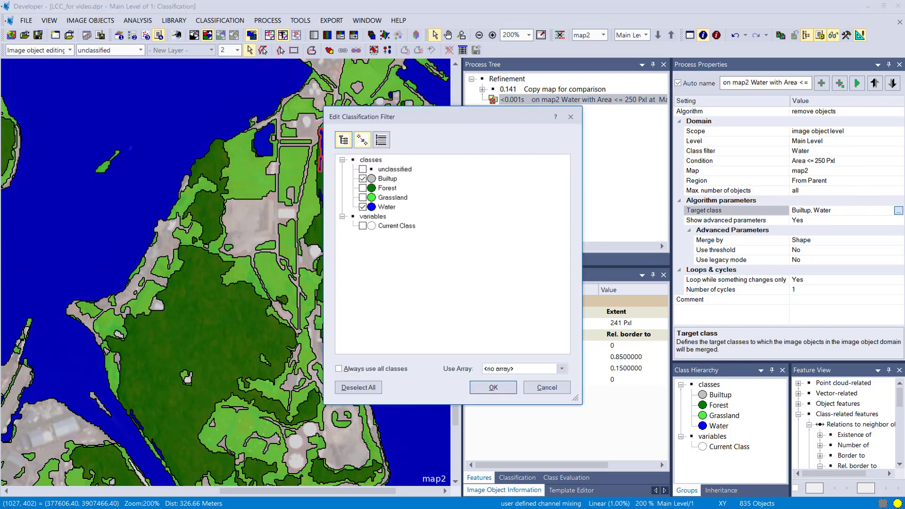
click(366, 180)
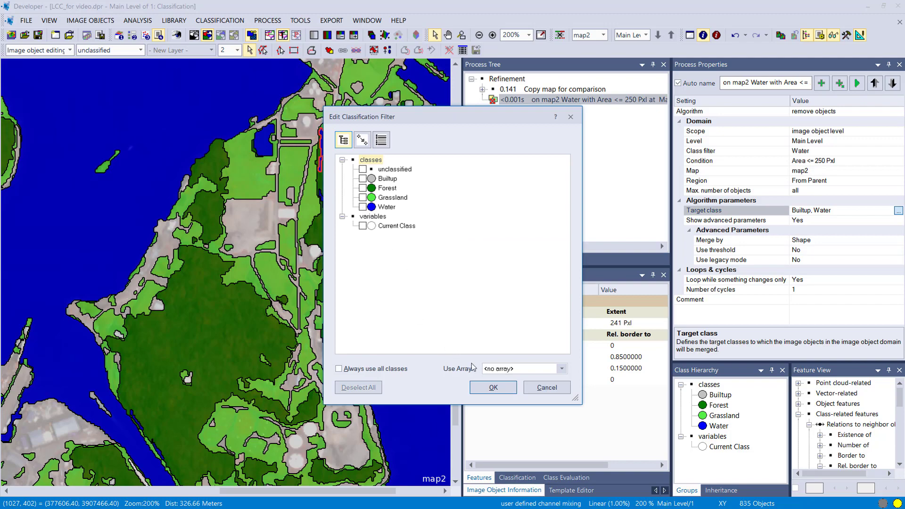
click(492, 389)
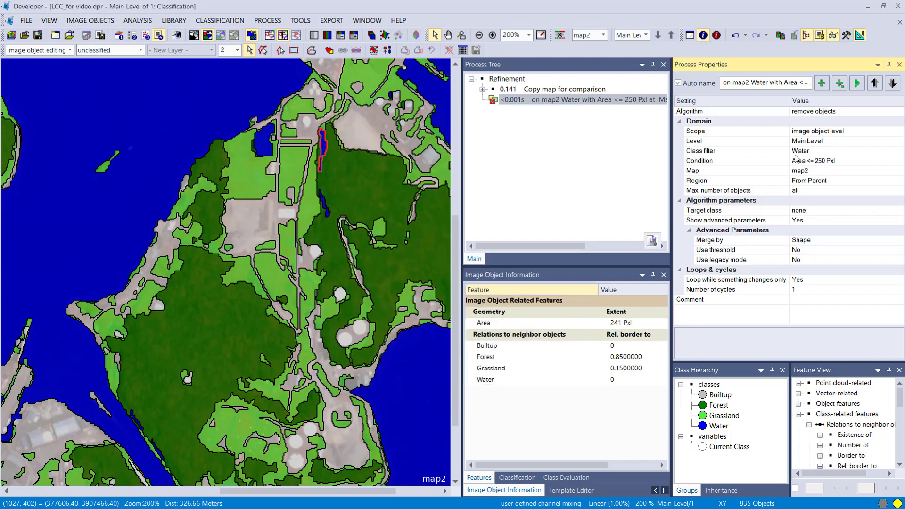
click(858, 83)
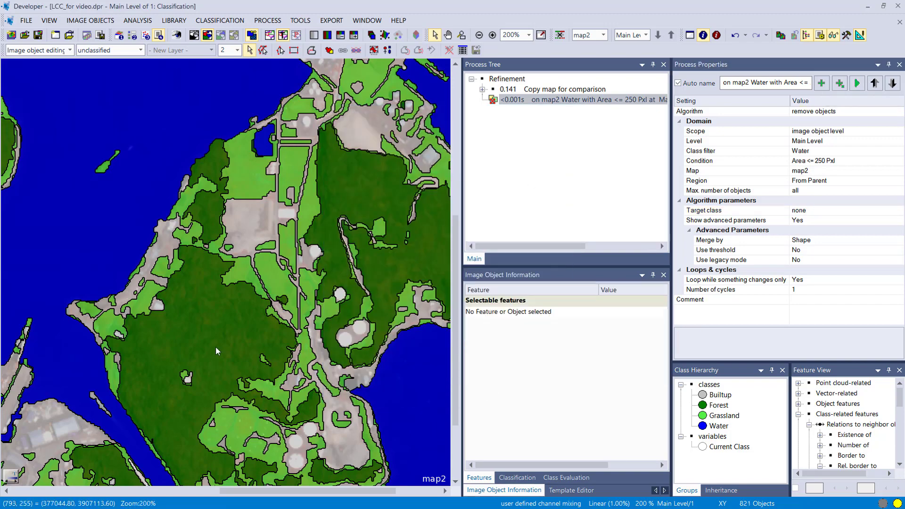
scroll(216, 346, down, 5)
Pan to a built-up area and inspect a thin 180-pixel Grassland object
scroll(131, 248, up, 6)
drag(203, 249, 453, 329)
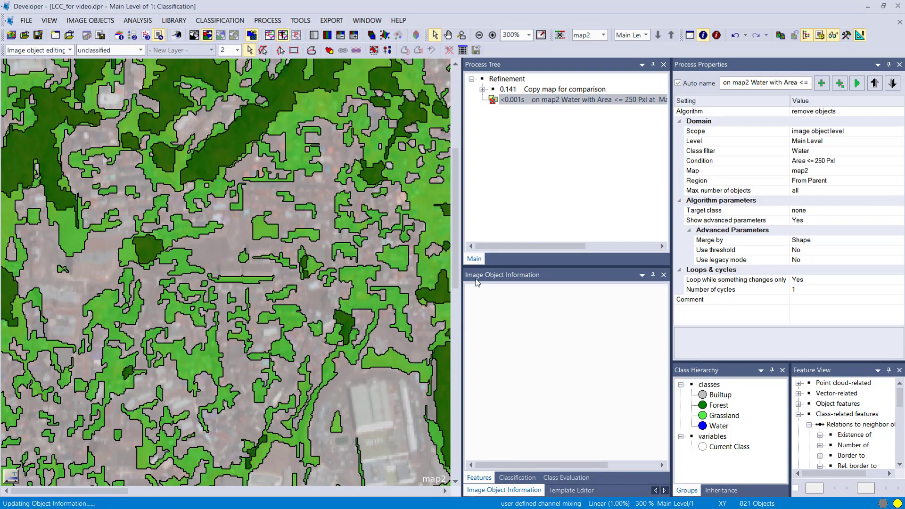
click(248, 280)
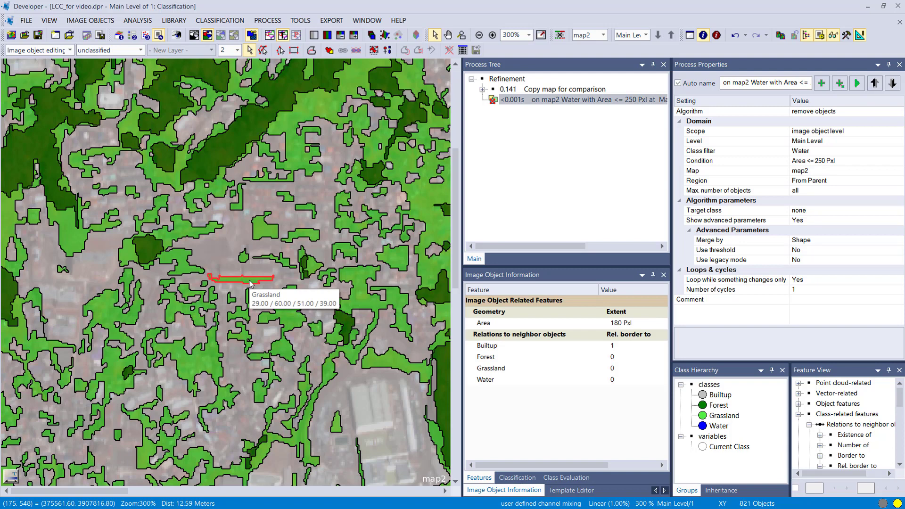
Add Grassland to the class filter alongside Water and run the removal, leaving 405 objects
click(893, 150)
click(899, 151)
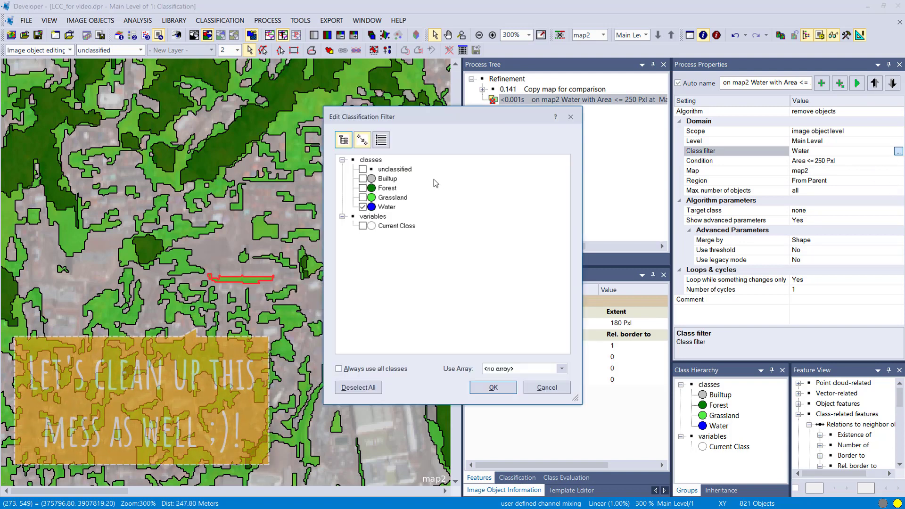
click(386, 197)
click(493, 387)
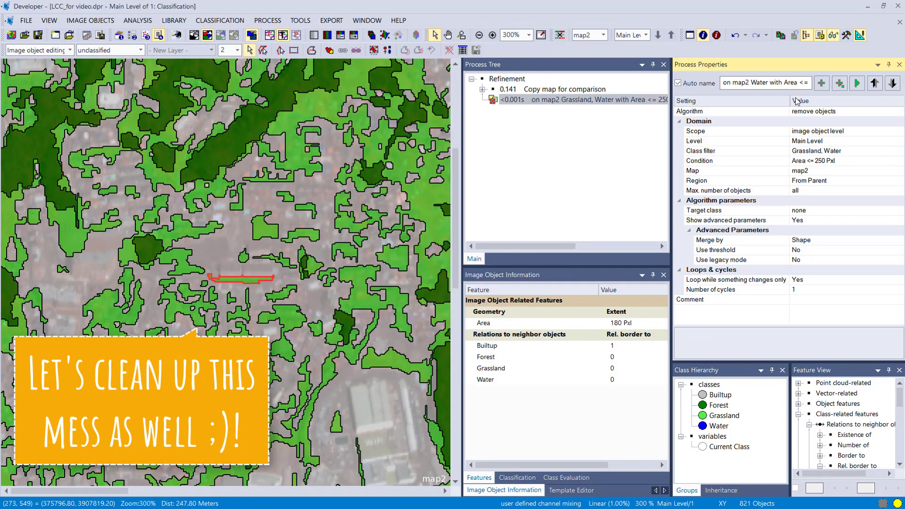
click(857, 83)
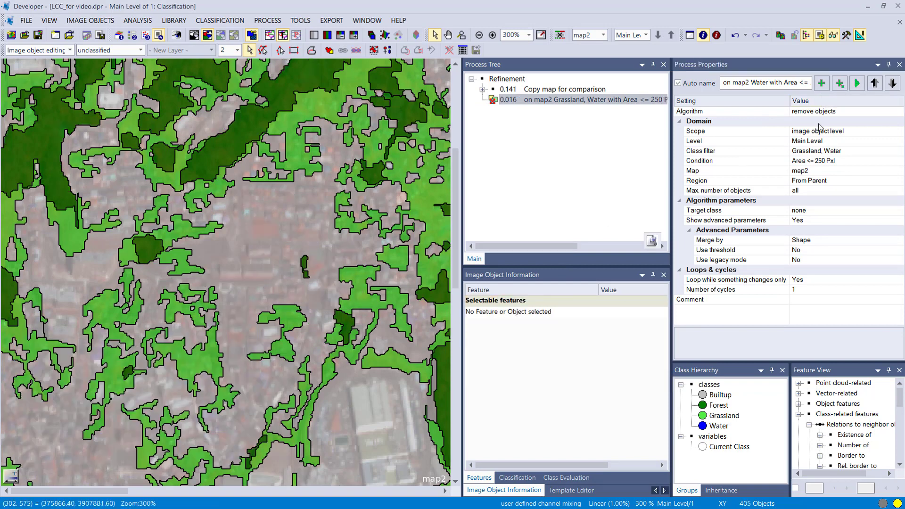
double_click(901, 153)
Extend the removal's class filter to Builtup, Forest, Grassland and Water, then rerun it, leaving 169 objects
click(363, 189)
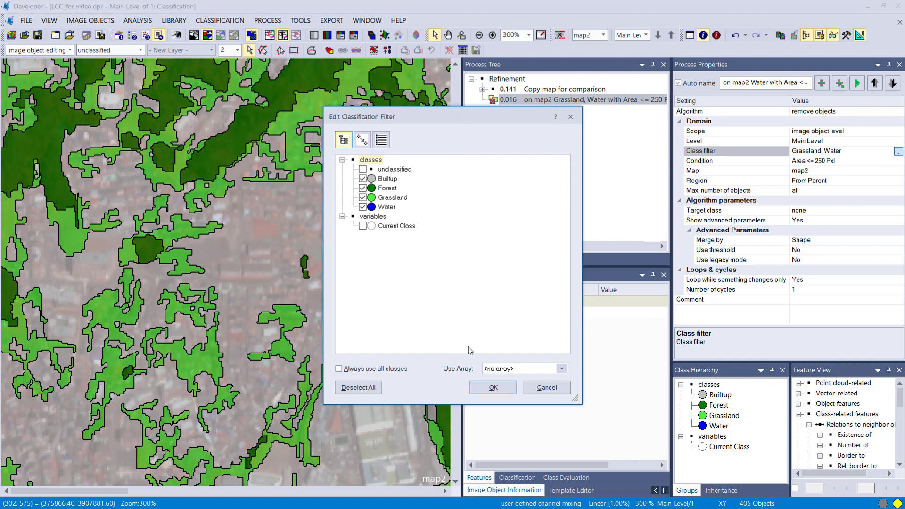
click(493, 387)
click(857, 82)
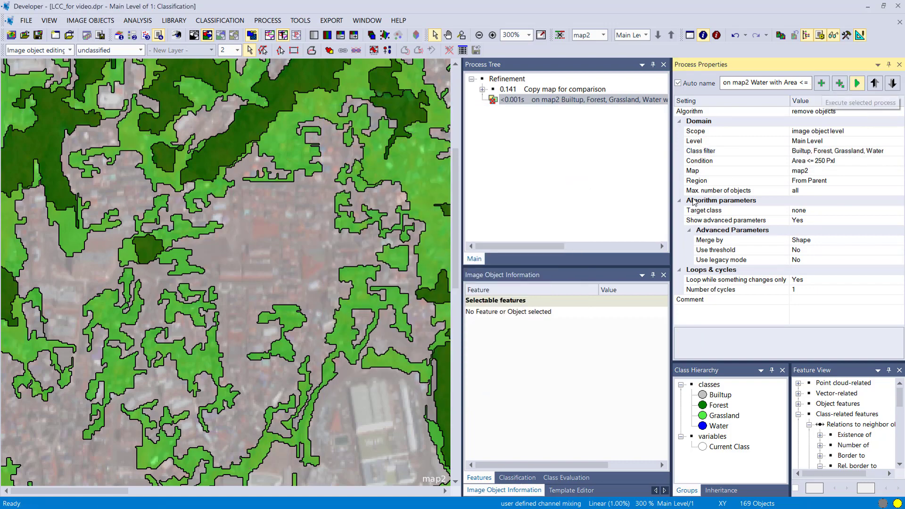
scroll(196, 313, down, 3)
scroll(196, 312, down, 1)
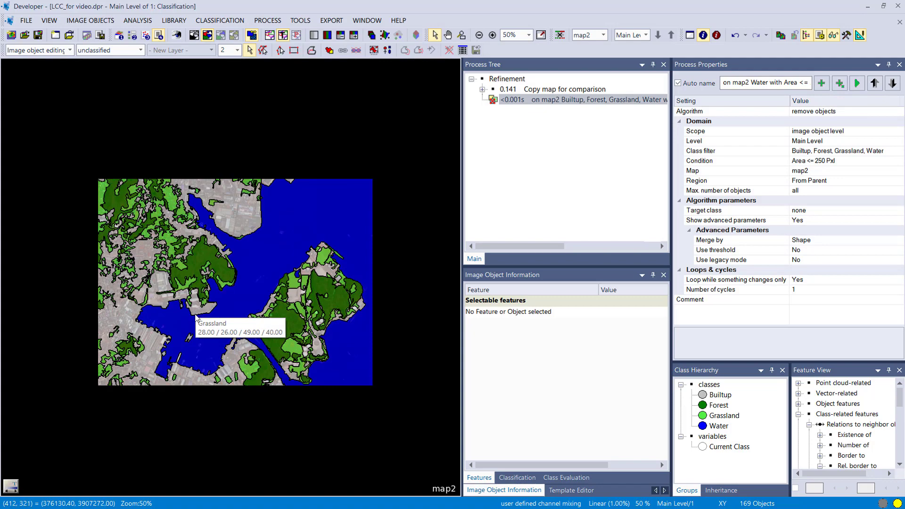